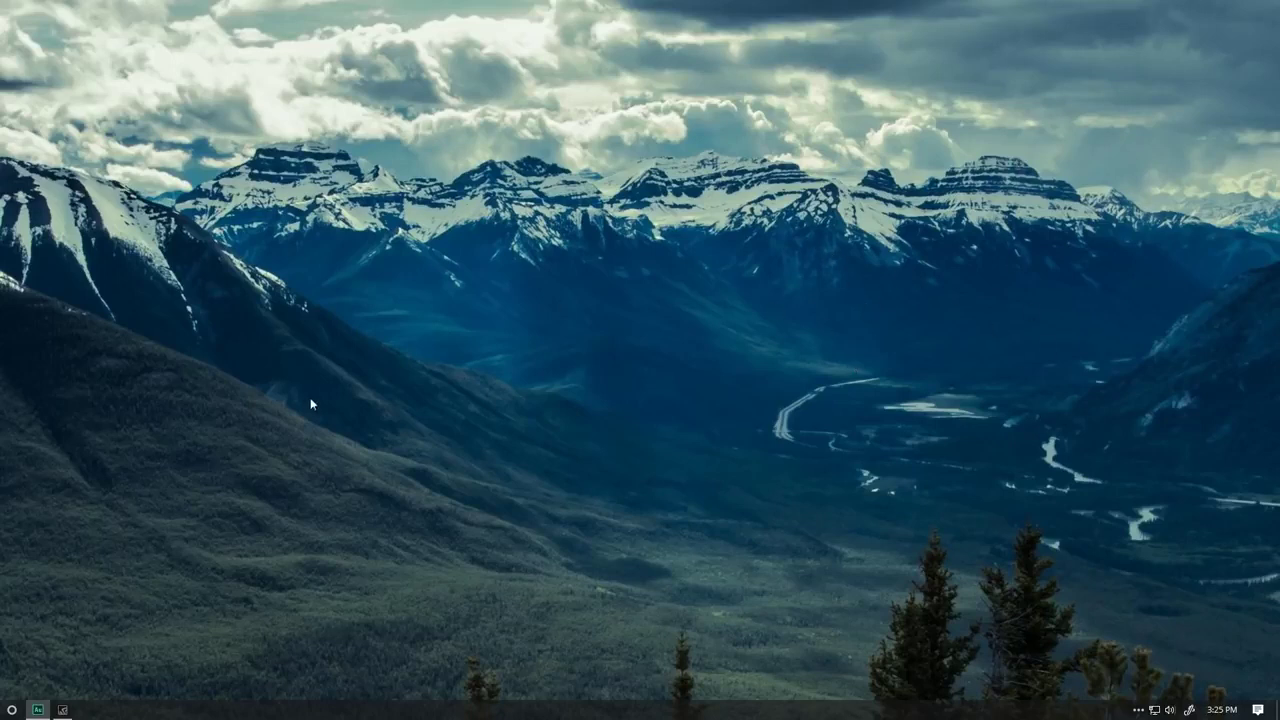
# Open the C:\Program Files\Adobe\Adobe Premiere Pro CC 2017 folder in a maximized File Explorer window and locate cuda_supported_cards.txt
pyautogui.press('super')
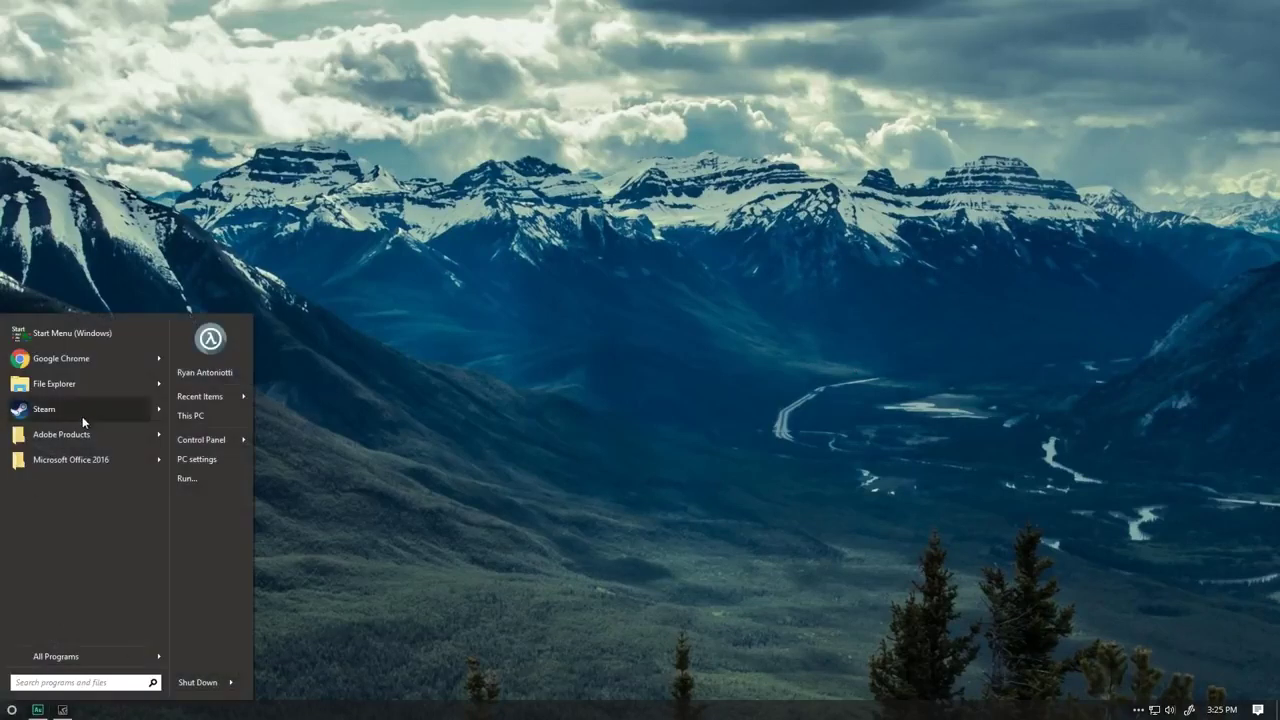
pyautogui.click(50, 383)
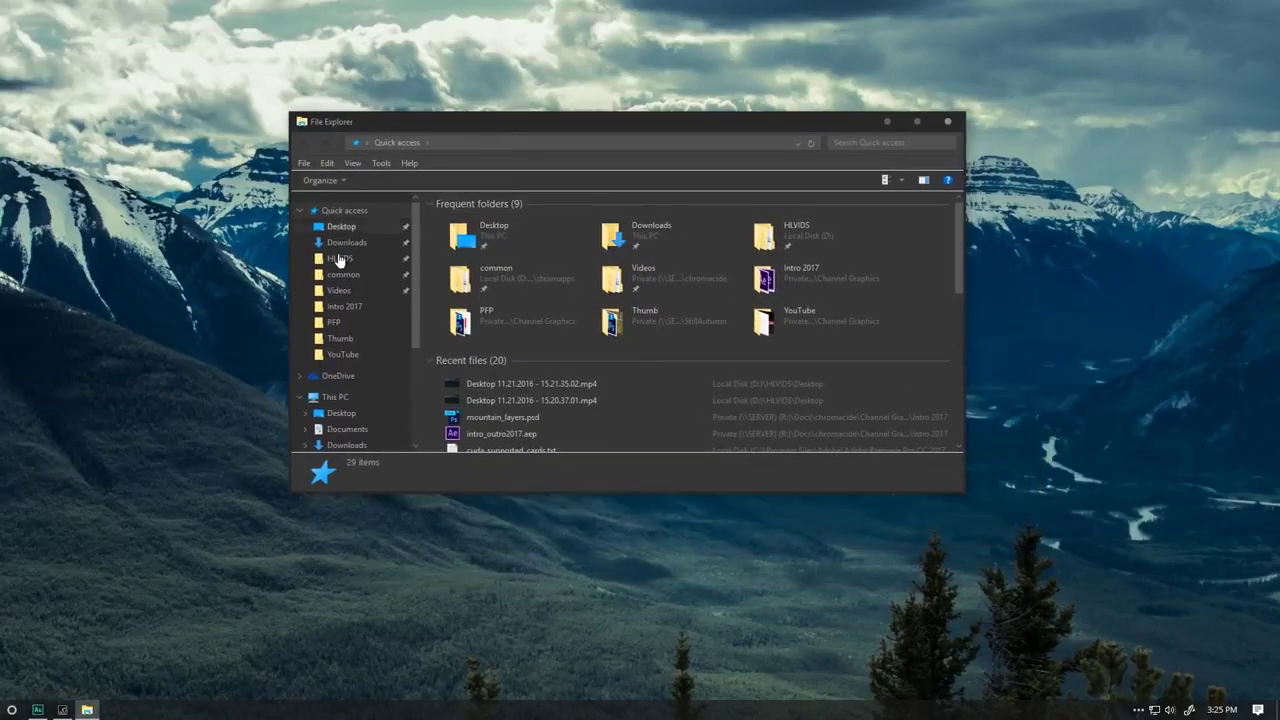
pyautogui.click(336, 397)
pyautogui.doubleClick(460, 325)
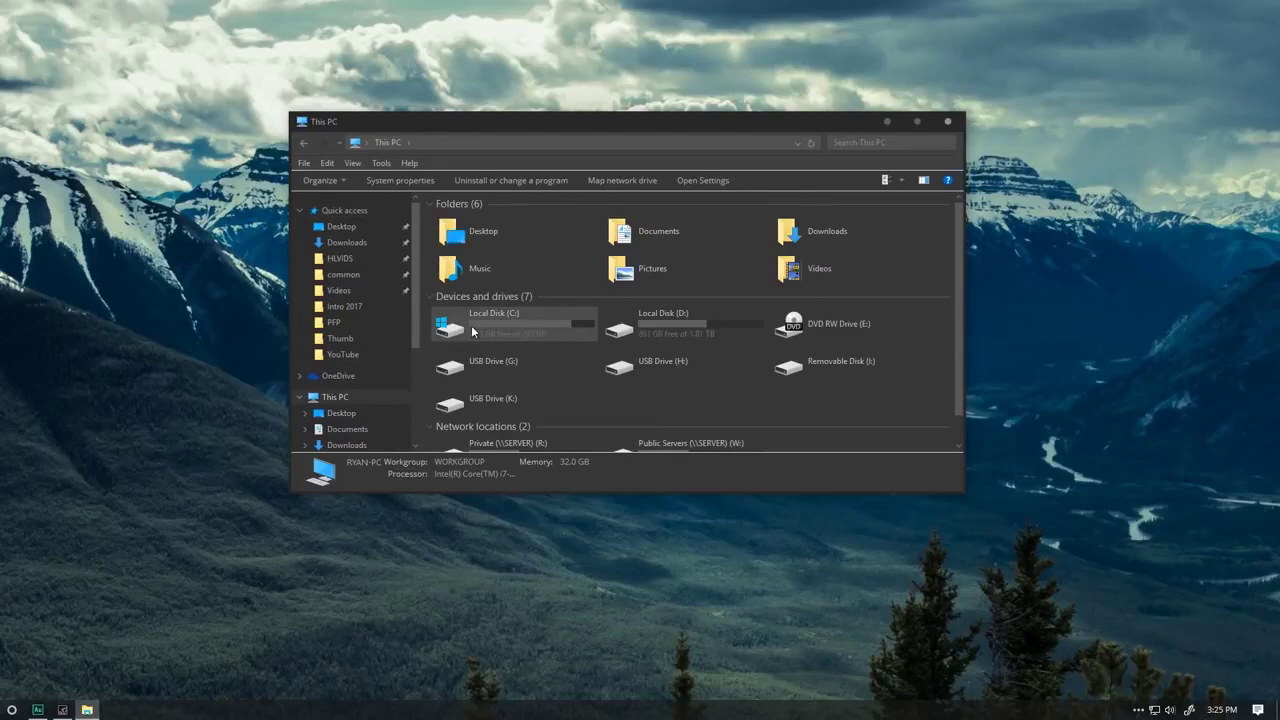
pyautogui.doubleClick(507, 374)
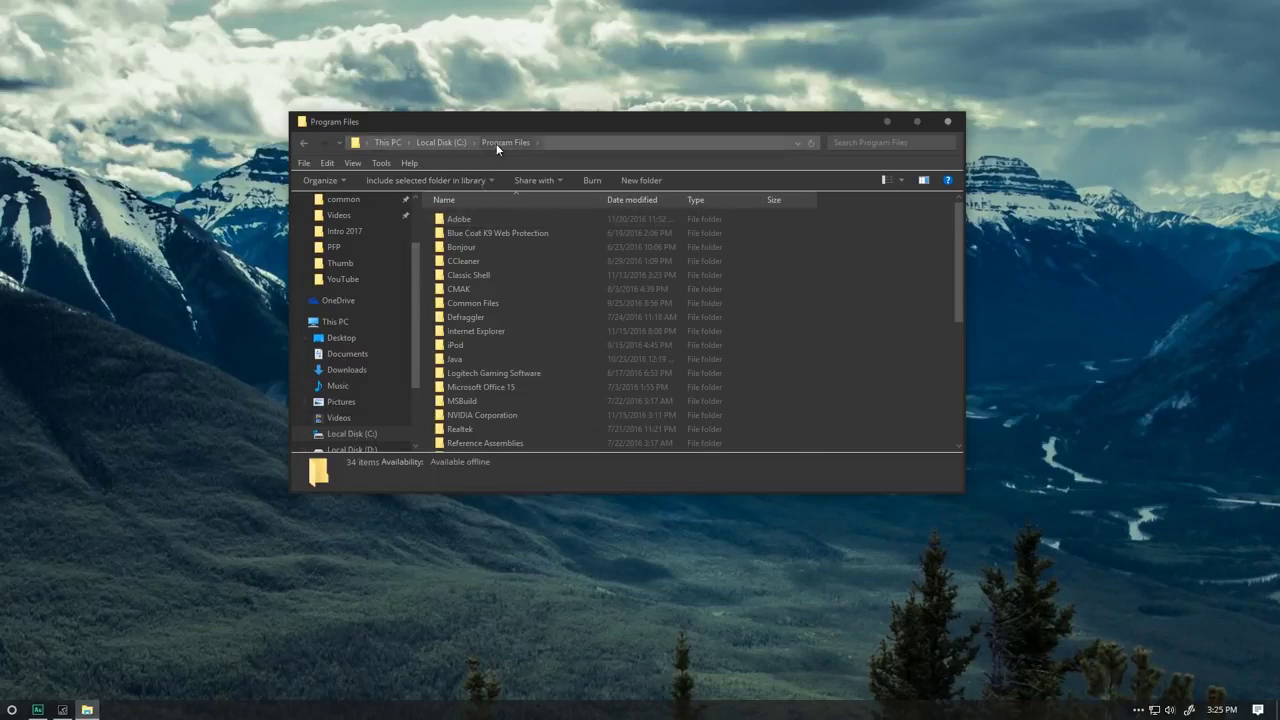
pyautogui.doubleClick(484, 220)
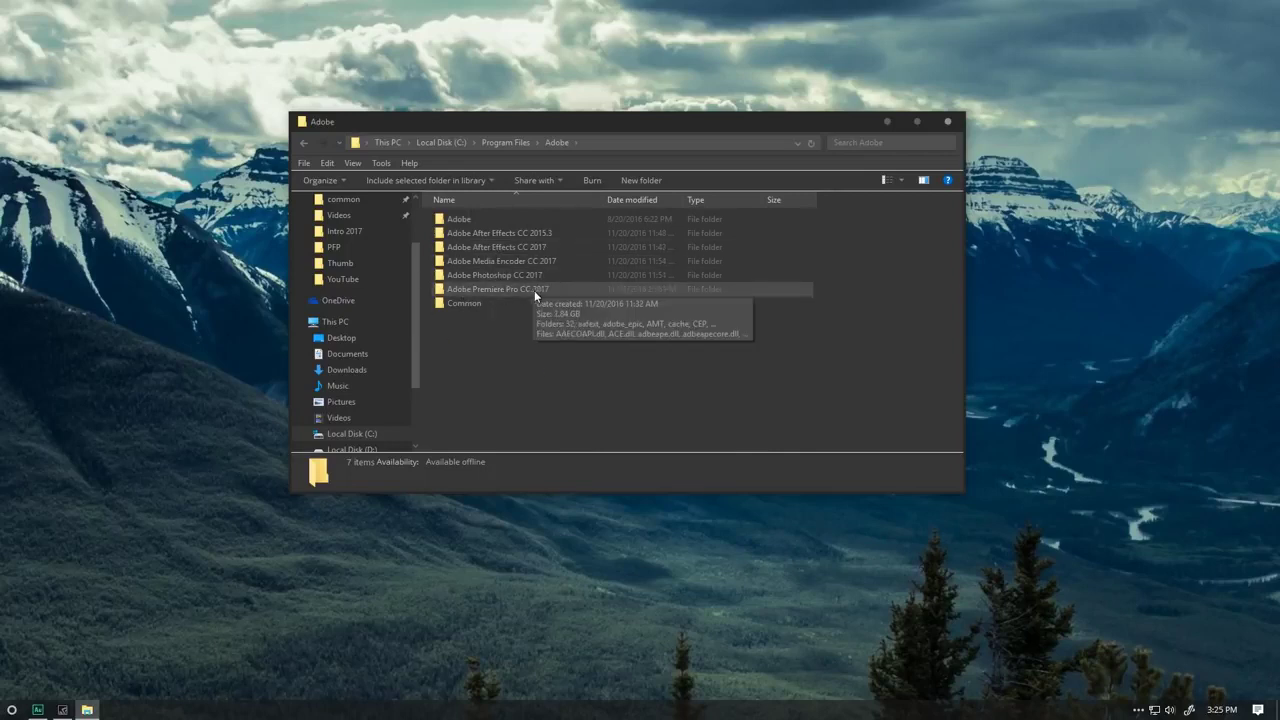
pyautogui.doubleClick(491, 289)
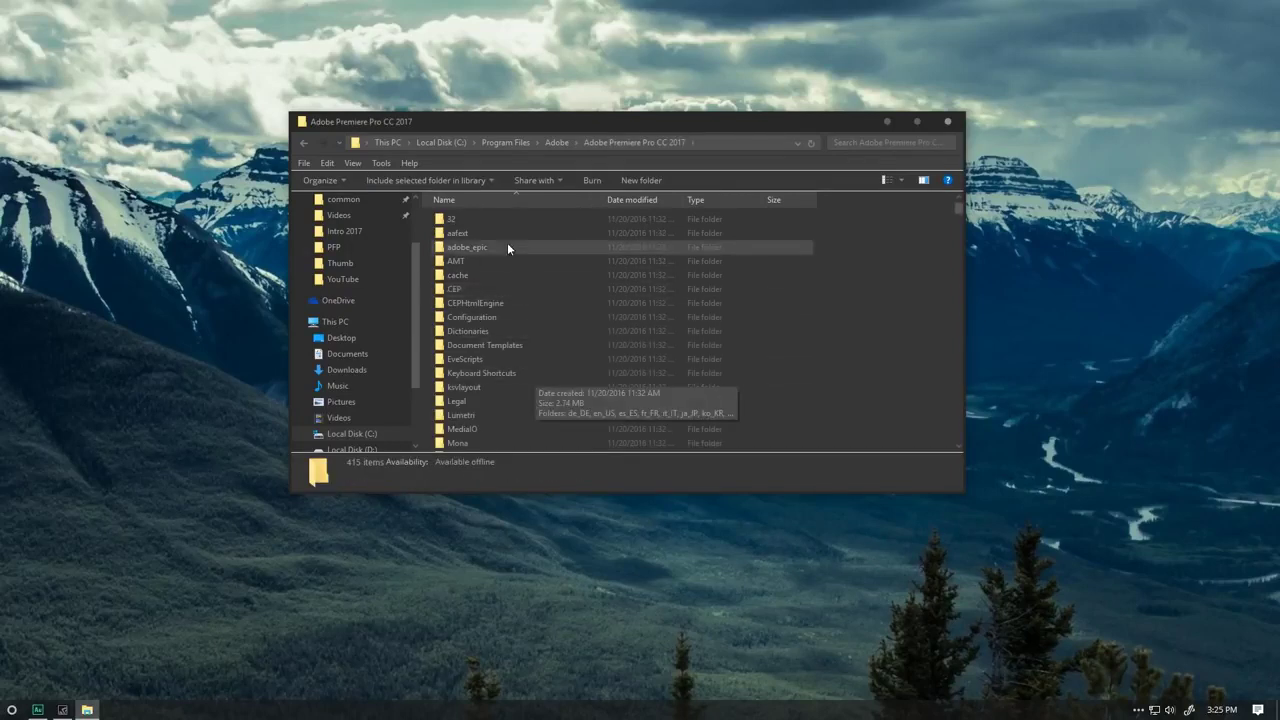
pyautogui.scroll(-10, 540, 261)
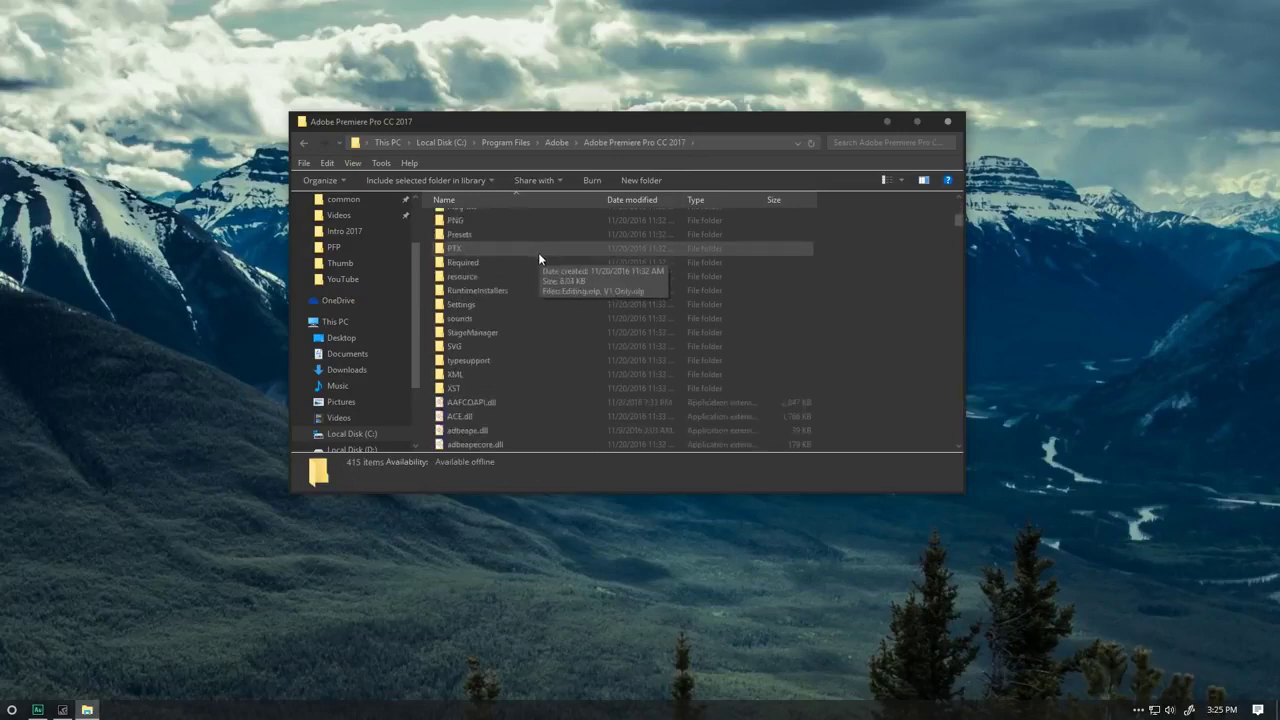
pyautogui.doubleClick(619, 122)
pyautogui.scroll(-10, 362, 311)
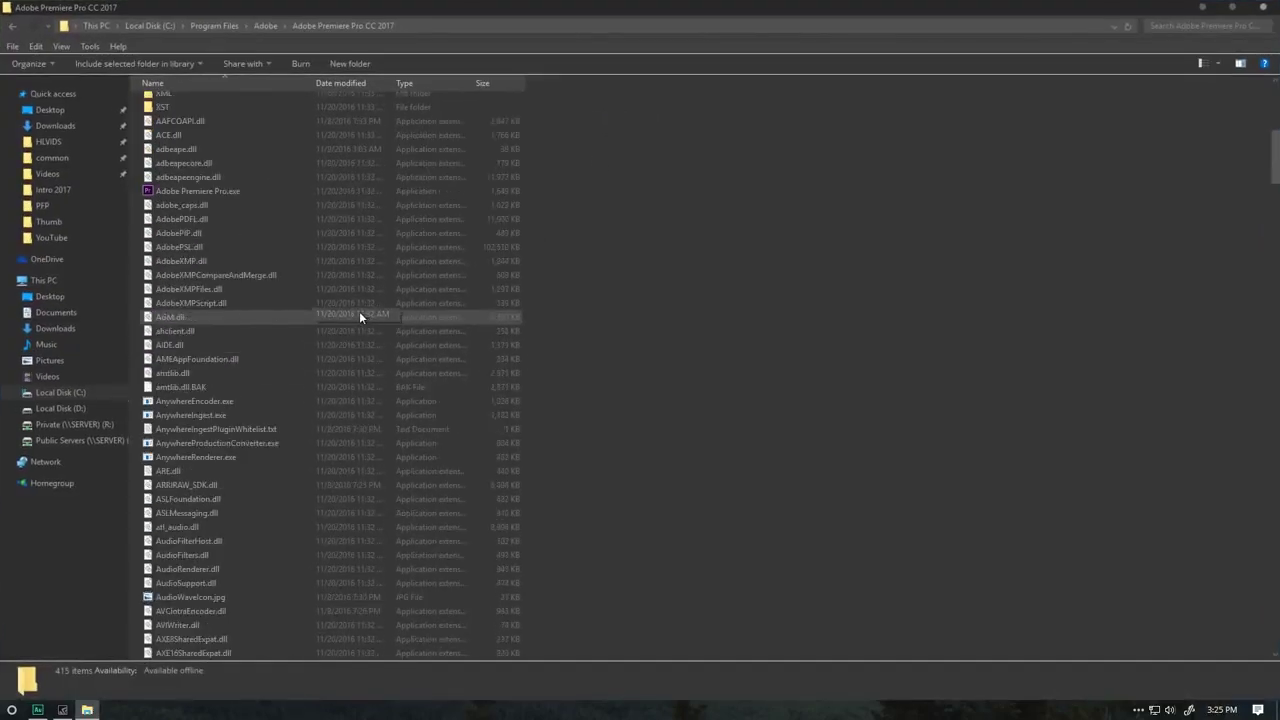
pyautogui.scroll(-7, 352, 304)
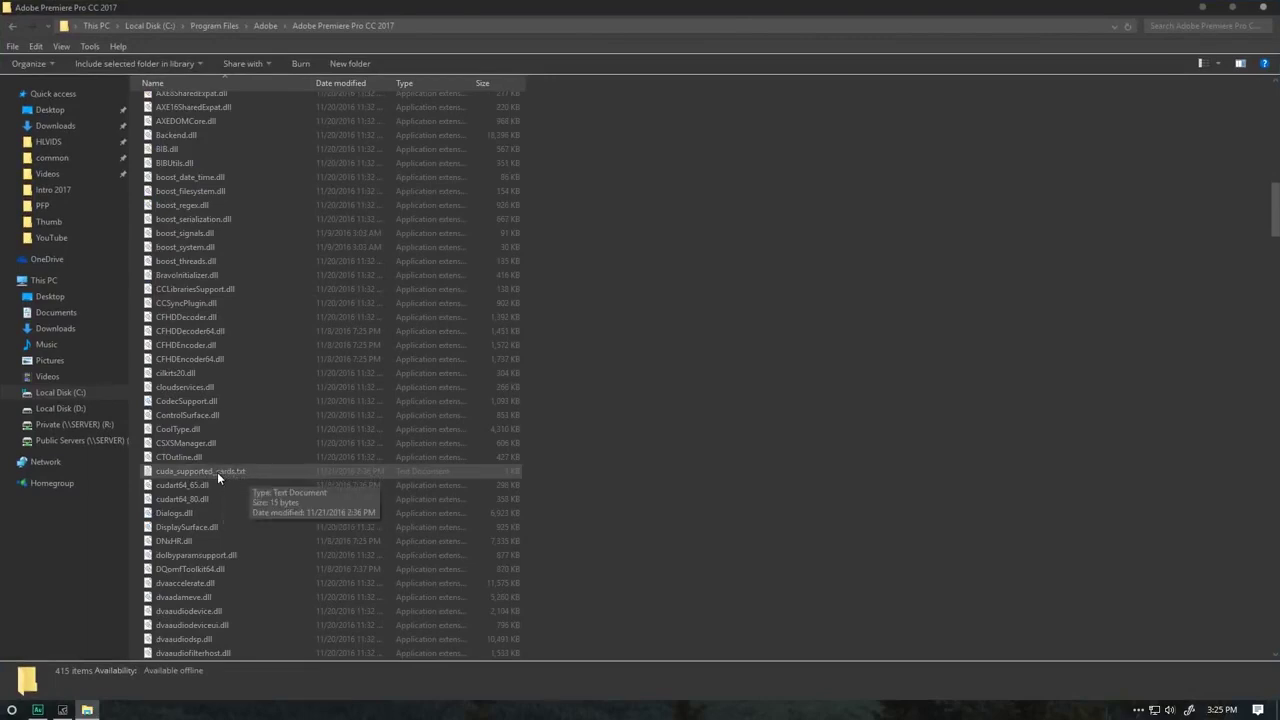
# Create a new text document with its default name in the Premiere Pro folder, and delete it again
pyautogui.rightClick(566, 426)
pyautogui.moveTo(630, 596)
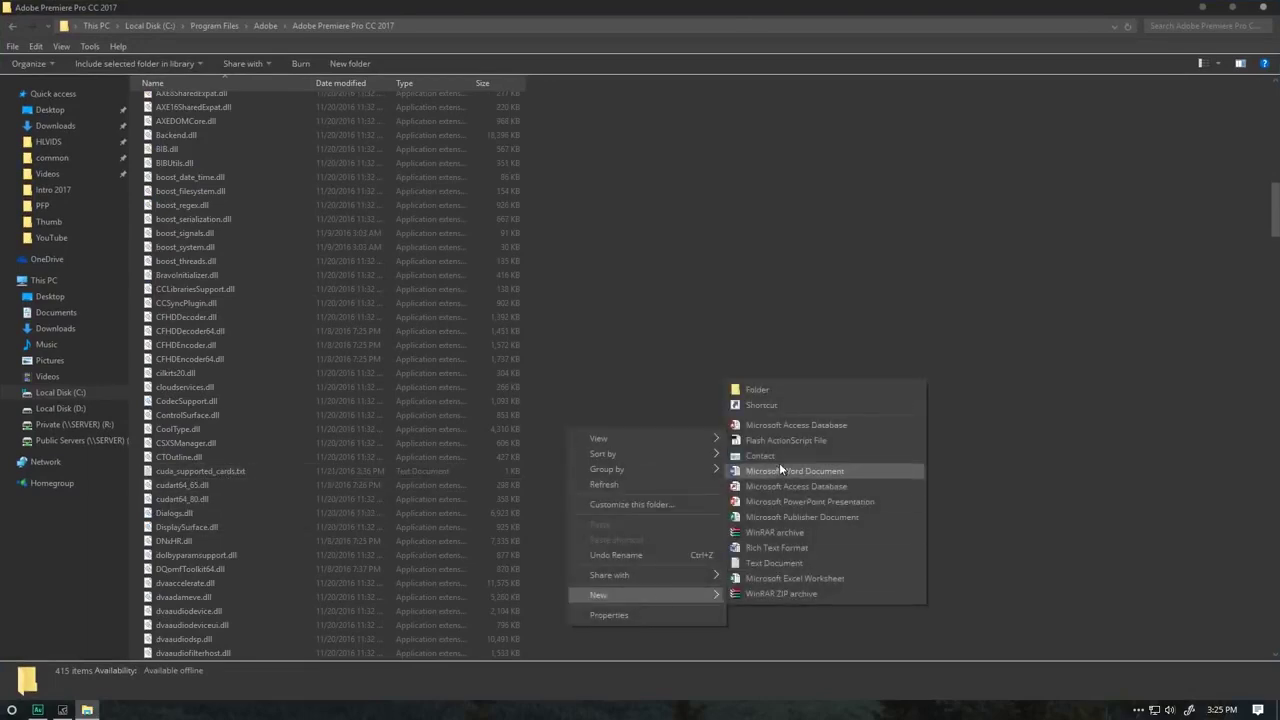
pyautogui.click(770, 563)
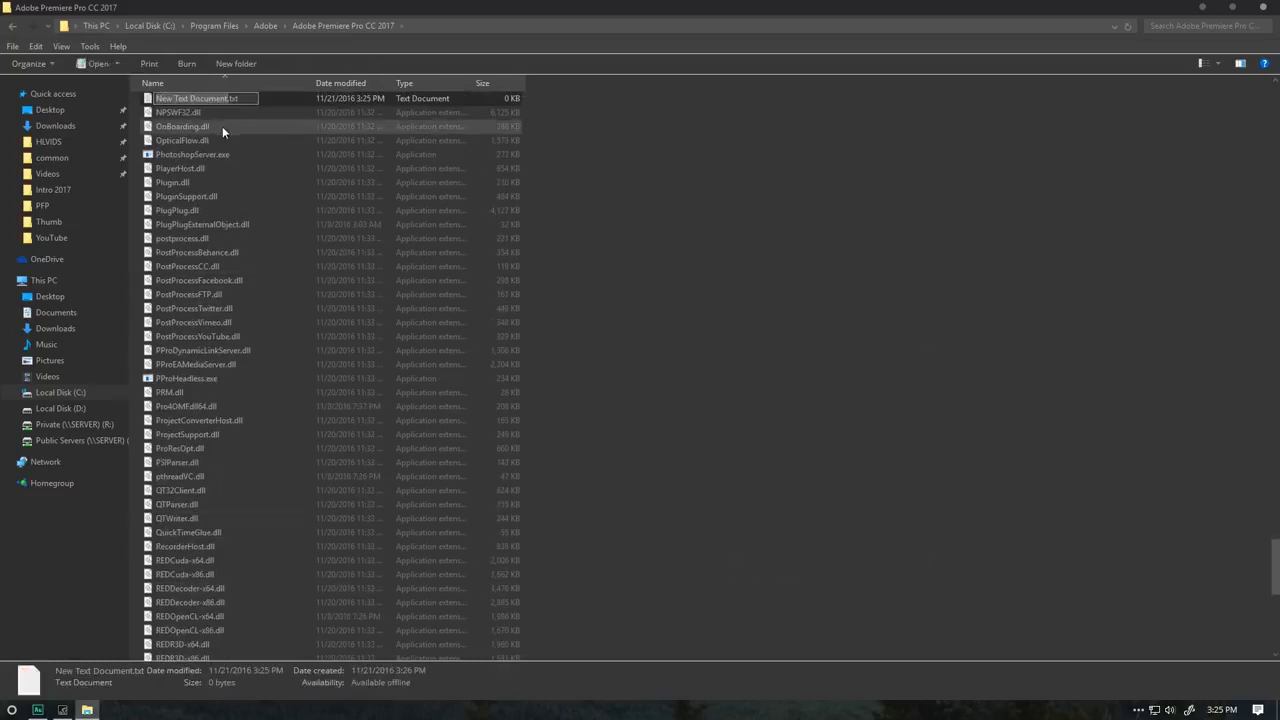
pyautogui.press('Return')
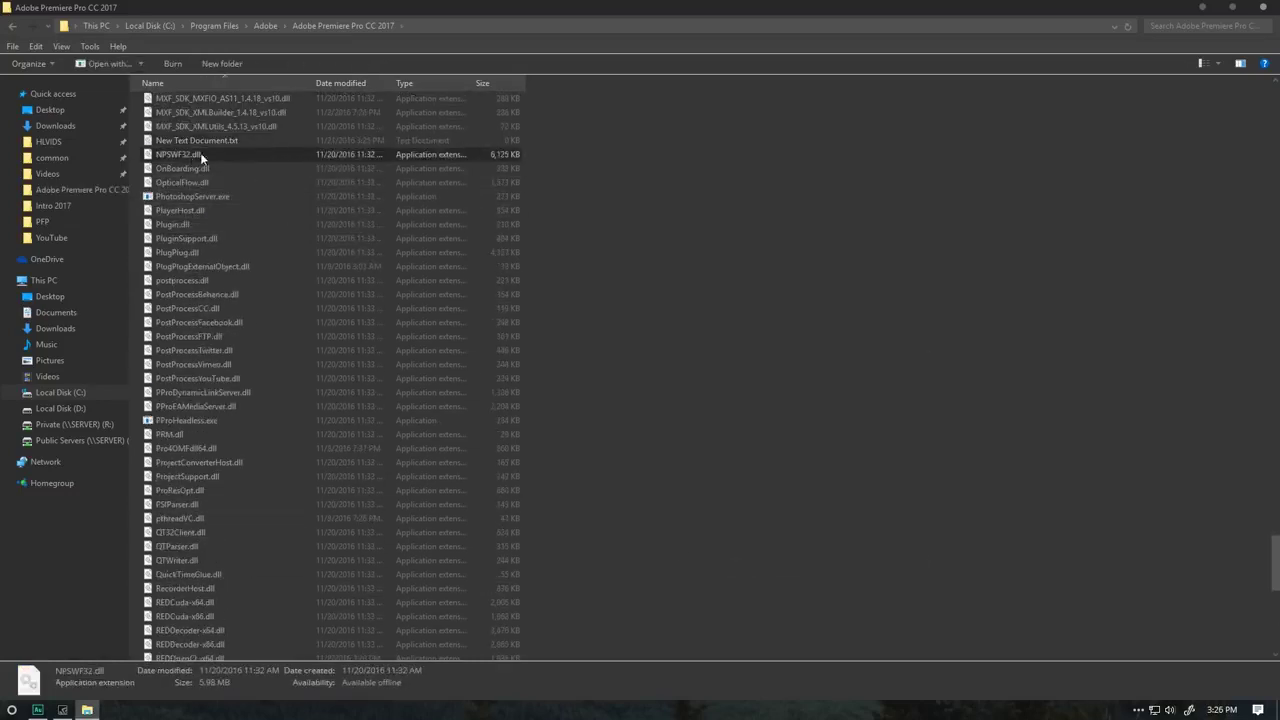
pyautogui.press('Delete')
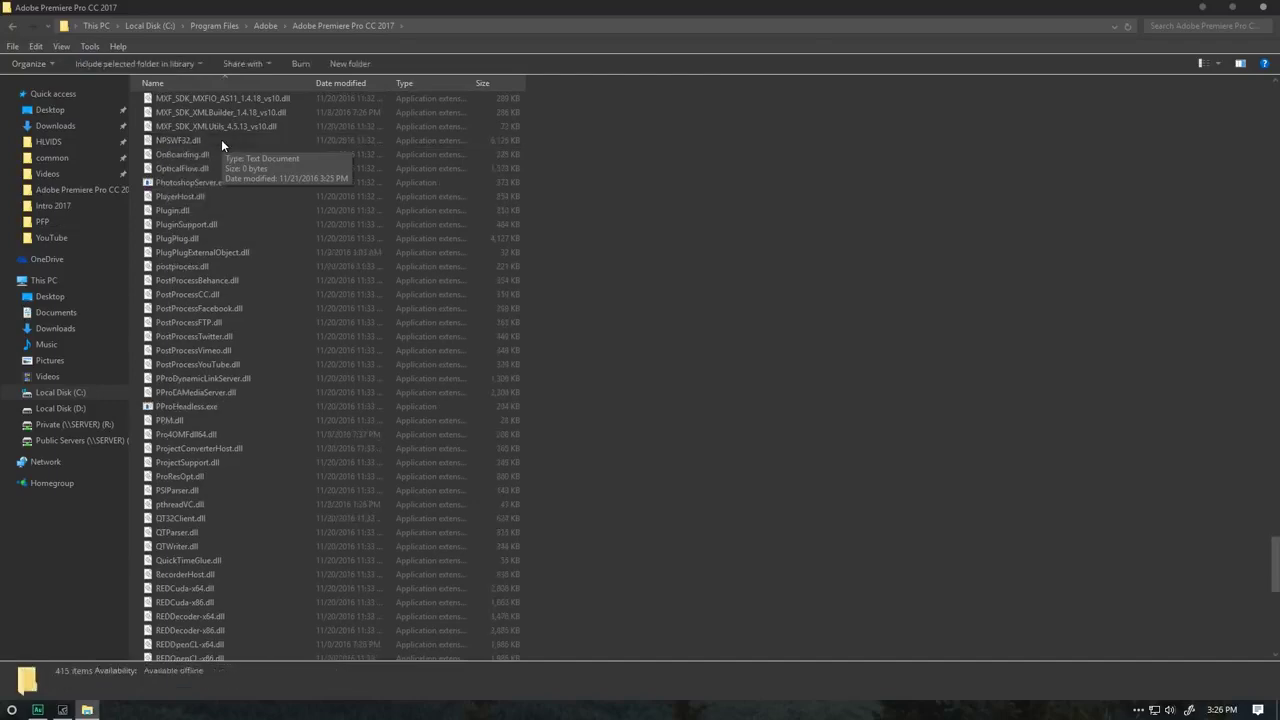
# Open cuda_supported_cards.txt from the Premiere Pro folder and place its window over the file list
pyautogui.moveTo(574, 8); pyautogui.dragTo(623, 112)
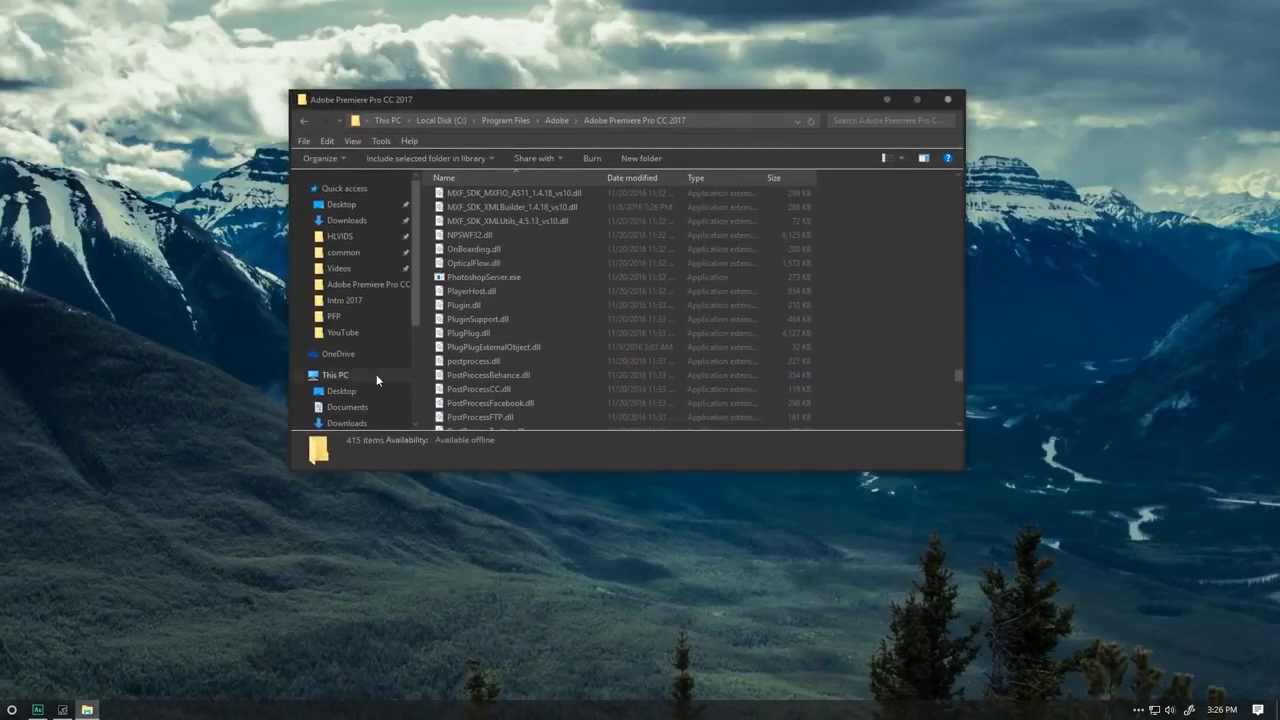
pyautogui.doubleClick(550, 100)
pyautogui.scroll(20, 480, 342)
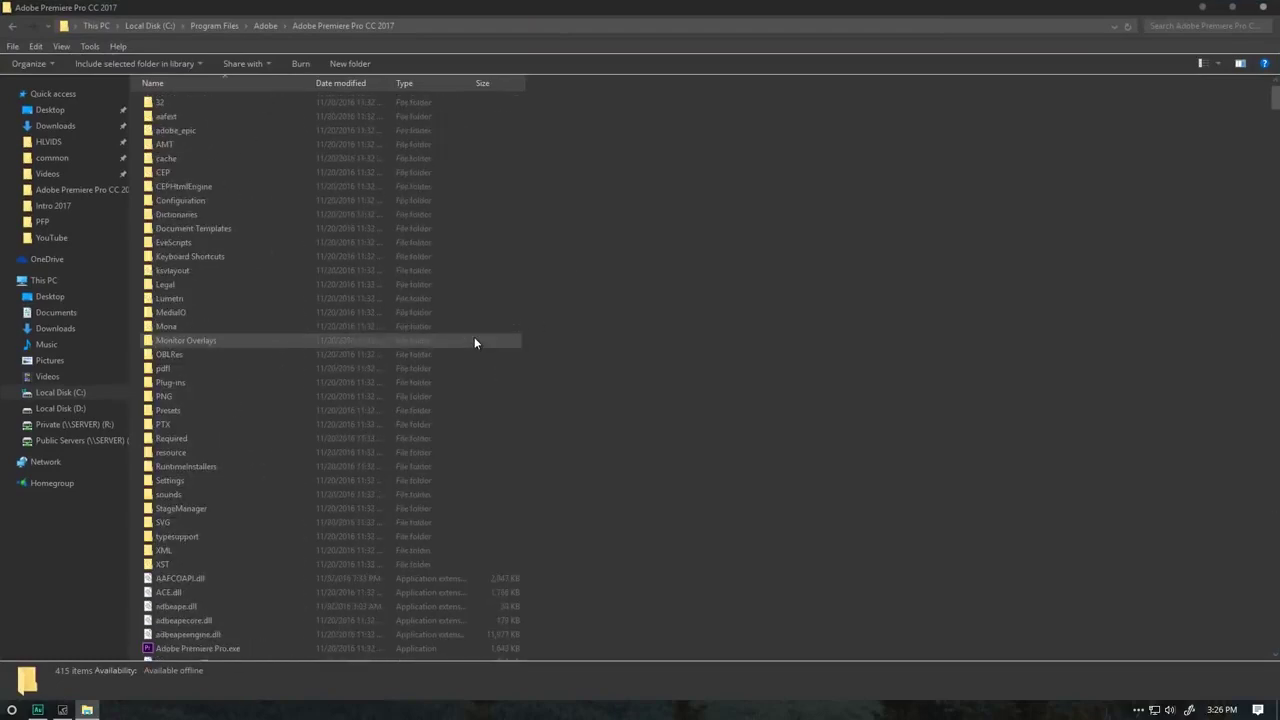
pyautogui.scroll(-10, 474, 333)
pyautogui.scroll(-4, 416, 331)
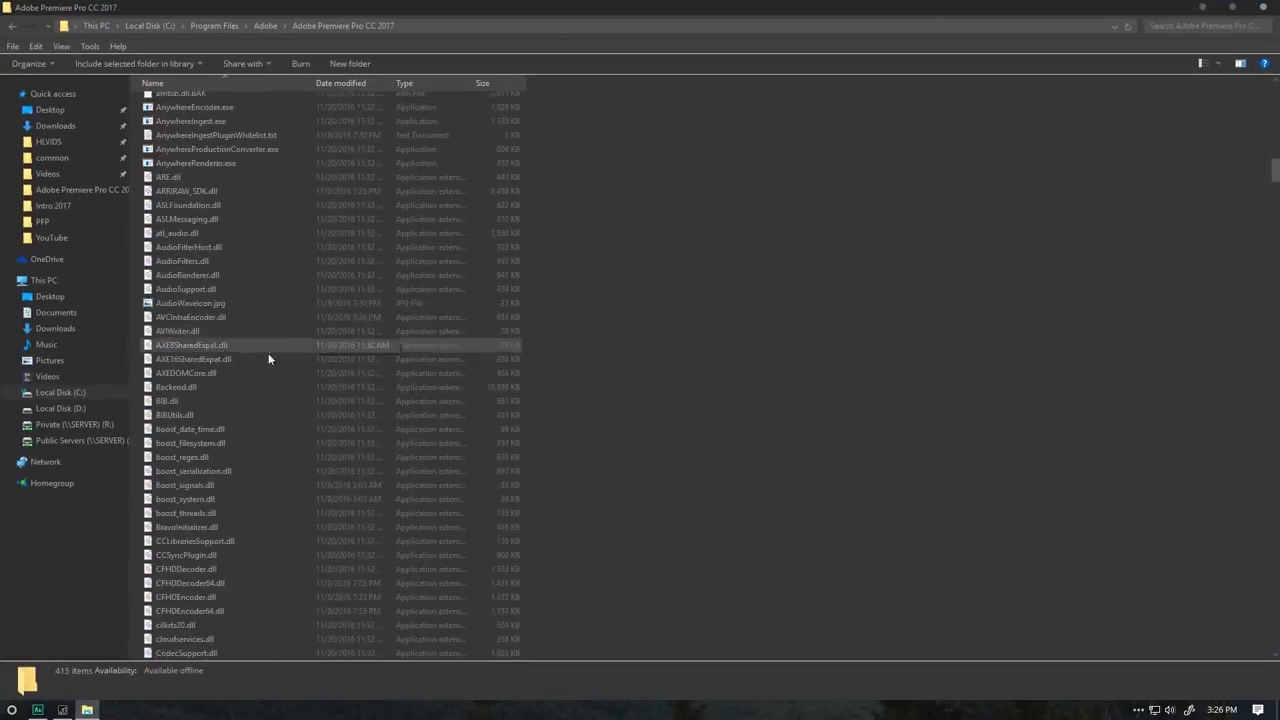
pyautogui.scroll(-3, 259, 479)
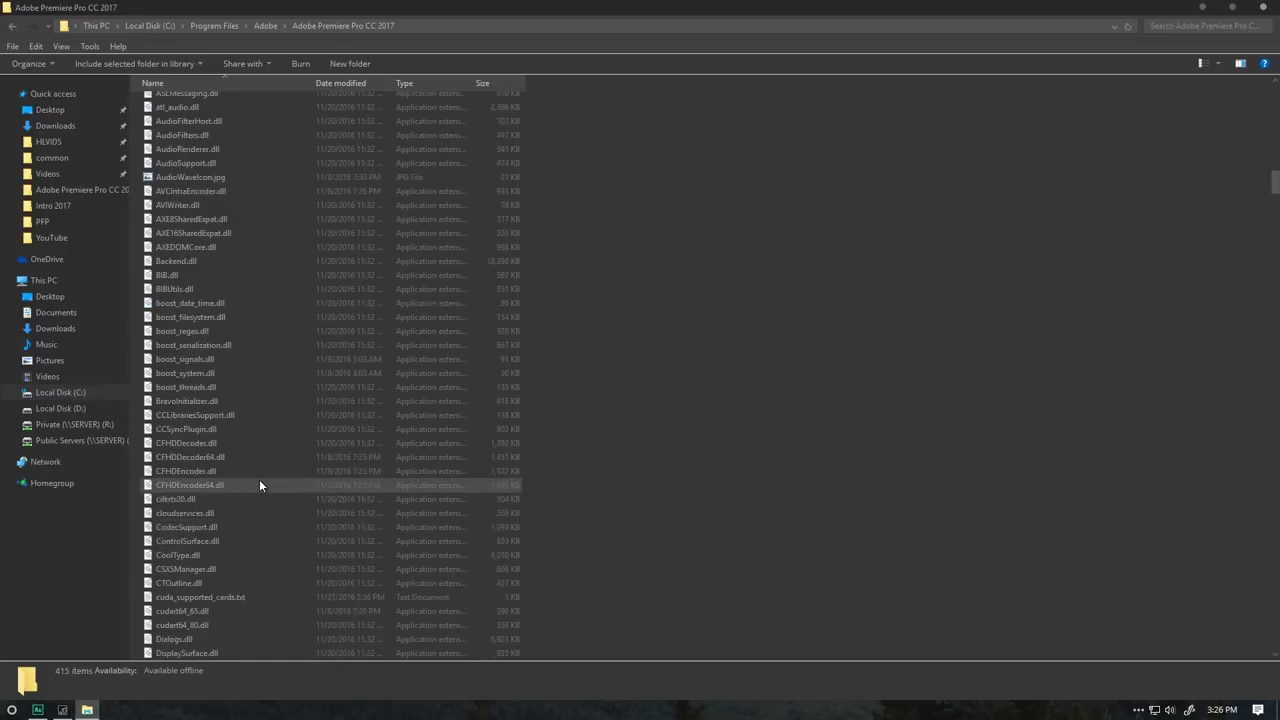
pyautogui.doubleClick(197, 597)
pyautogui.moveTo(272, 10); pyautogui.dragTo(644, 89)
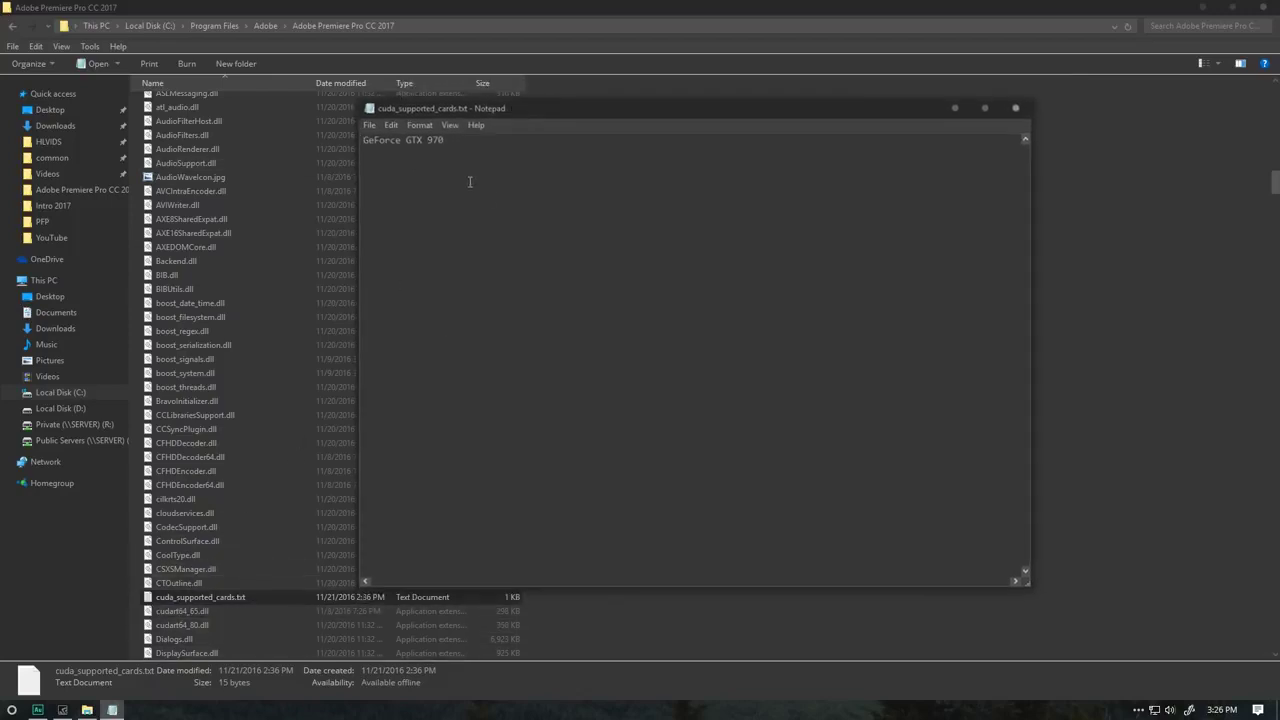
# Review the graphics card name listed in cuda_supported_cards.txt, and close the file and the folder window
pyautogui.moveTo(480, 145); pyautogui.dragTo(216, 147)
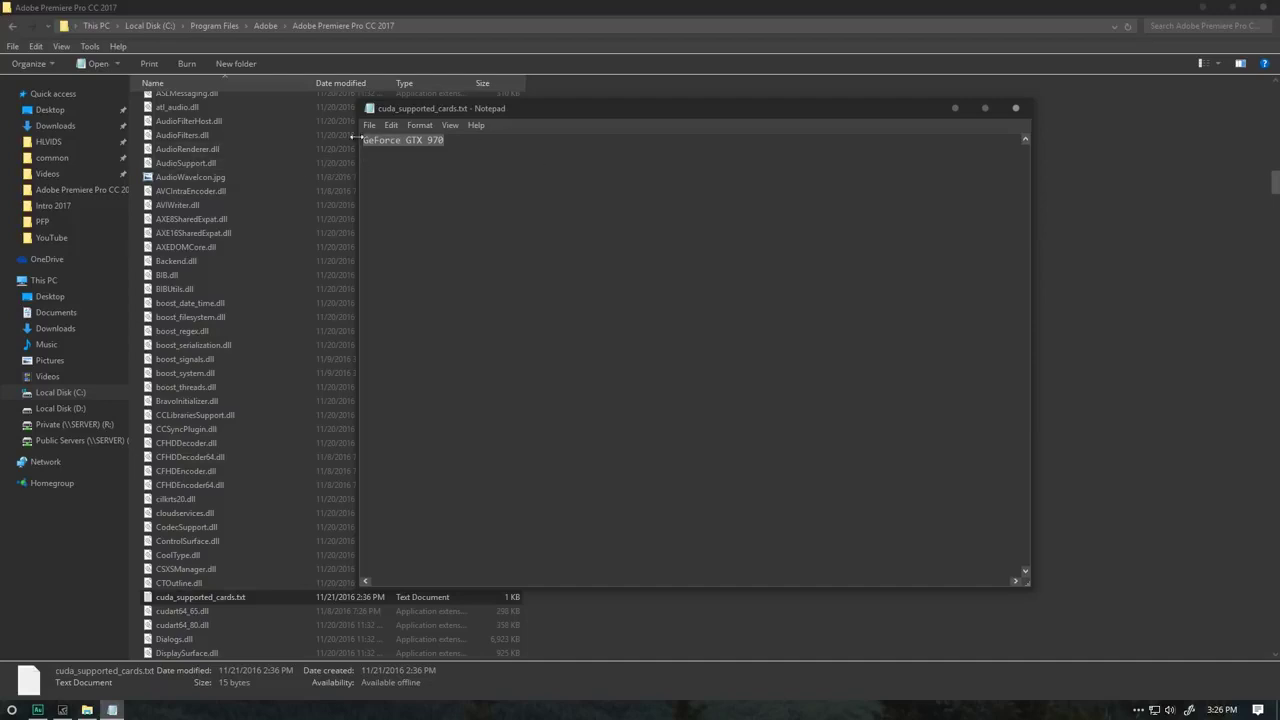
pyautogui.moveTo(362, 140); pyautogui.dragTo(494, 148)
pyautogui.click(494, 148)
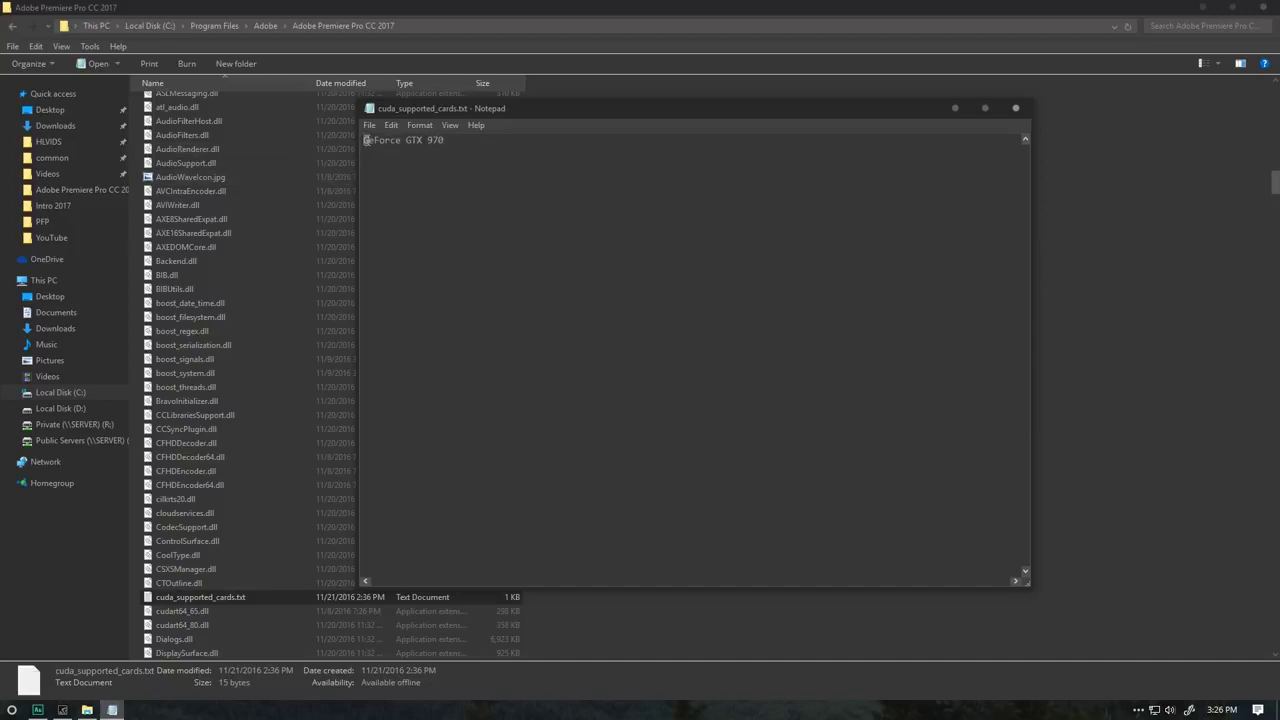
pyautogui.moveTo(404, 140); pyautogui.dragTo(428, 141)
pyautogui.click(438, 141)
pyautogui.hotkey('ctrl', 'a')
pyautogui.click(671, 179)
pyautogui.click(1015, 108)
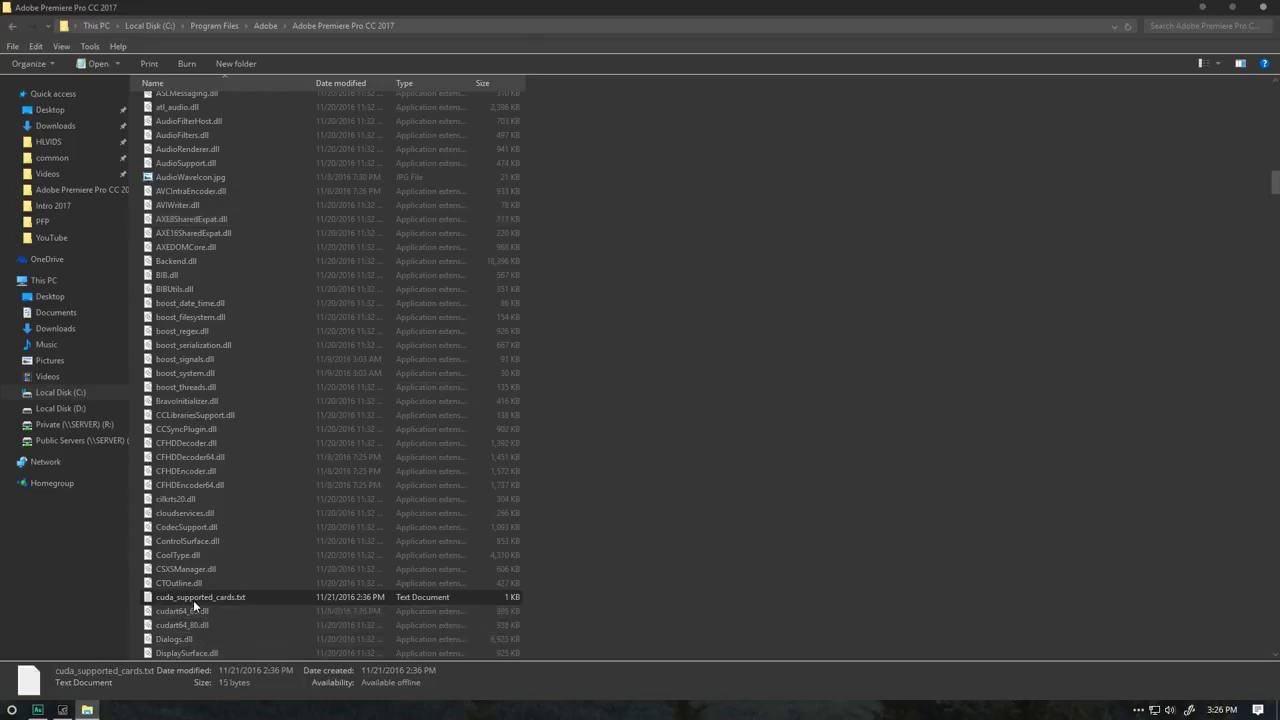
pyautogui.click(1265, 9)
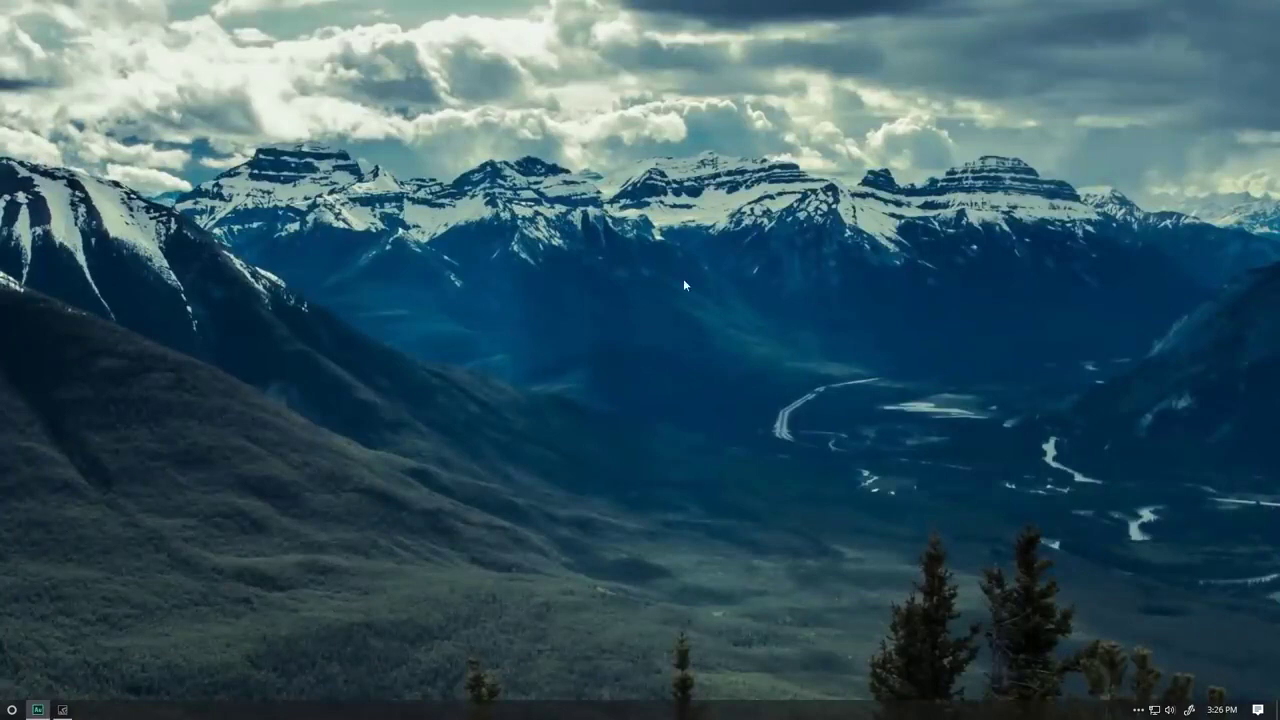
# Launch Adobe After Effects CC 2017 and open the recent project intro_outro2017
pyautogui.press('super')
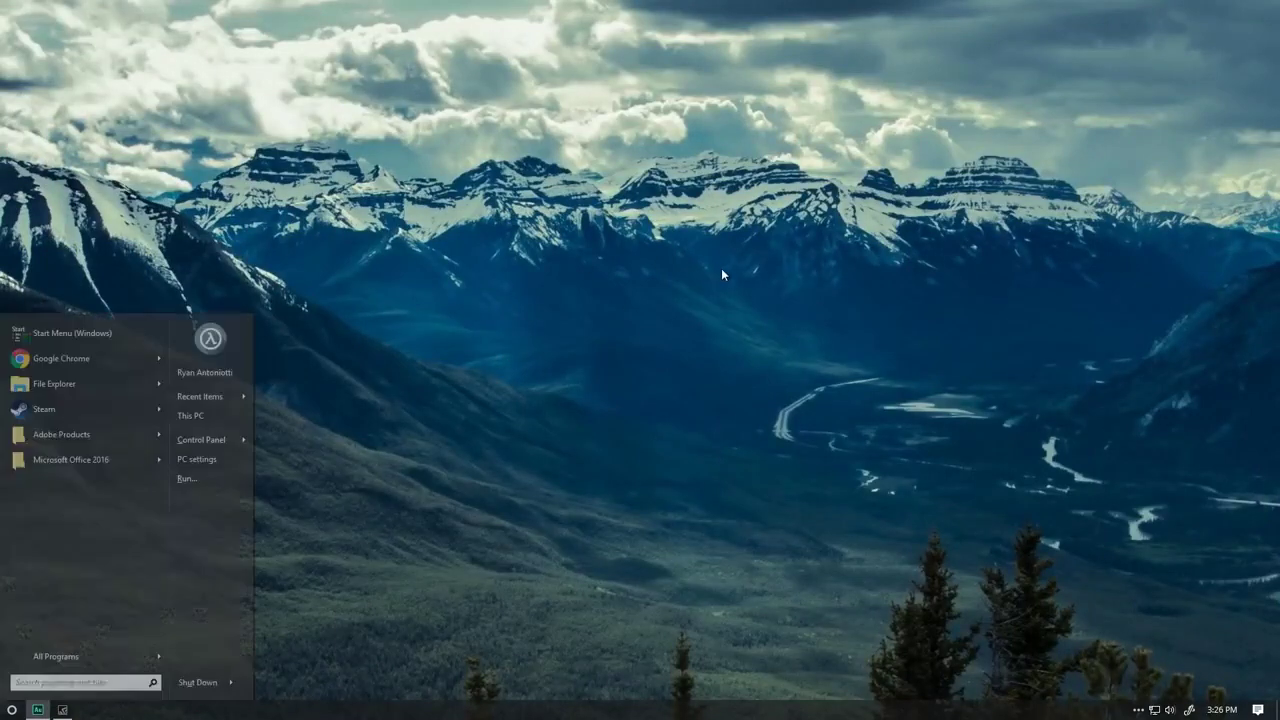
pyautogui.moveTo(140, 437)
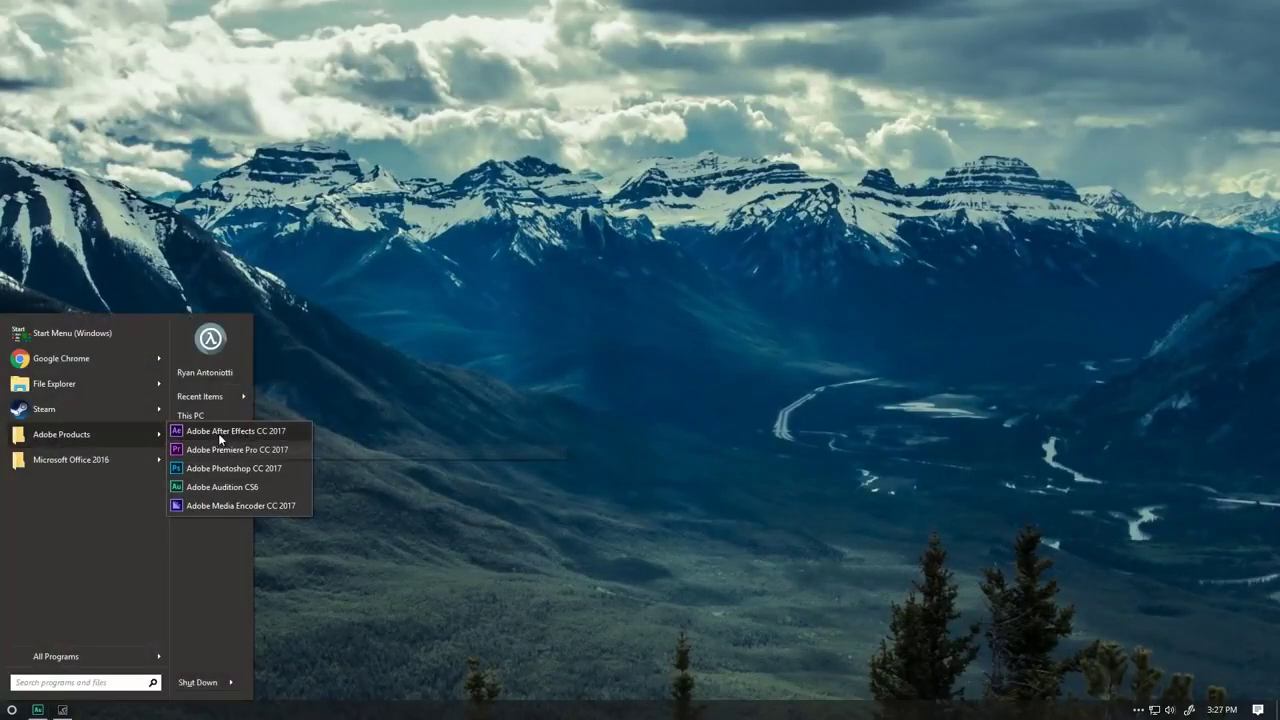
pyautogui.click(218, 432)
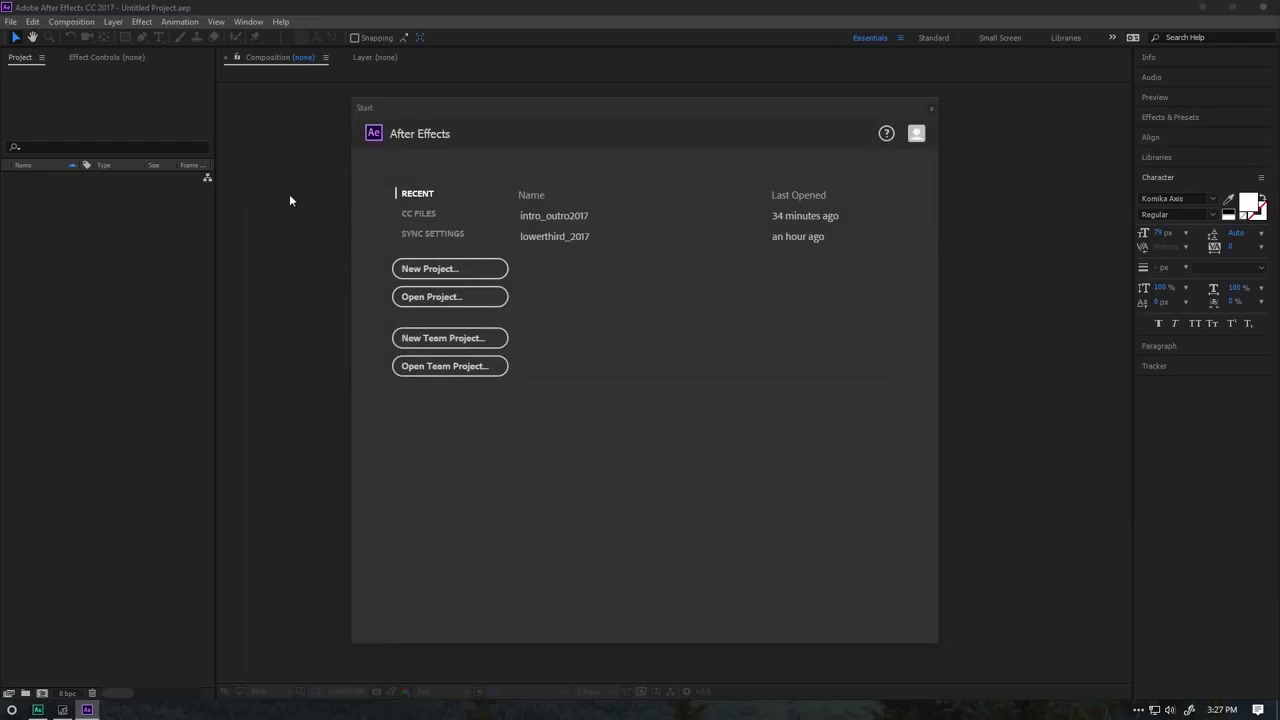
pyautogui.click(555, 216)
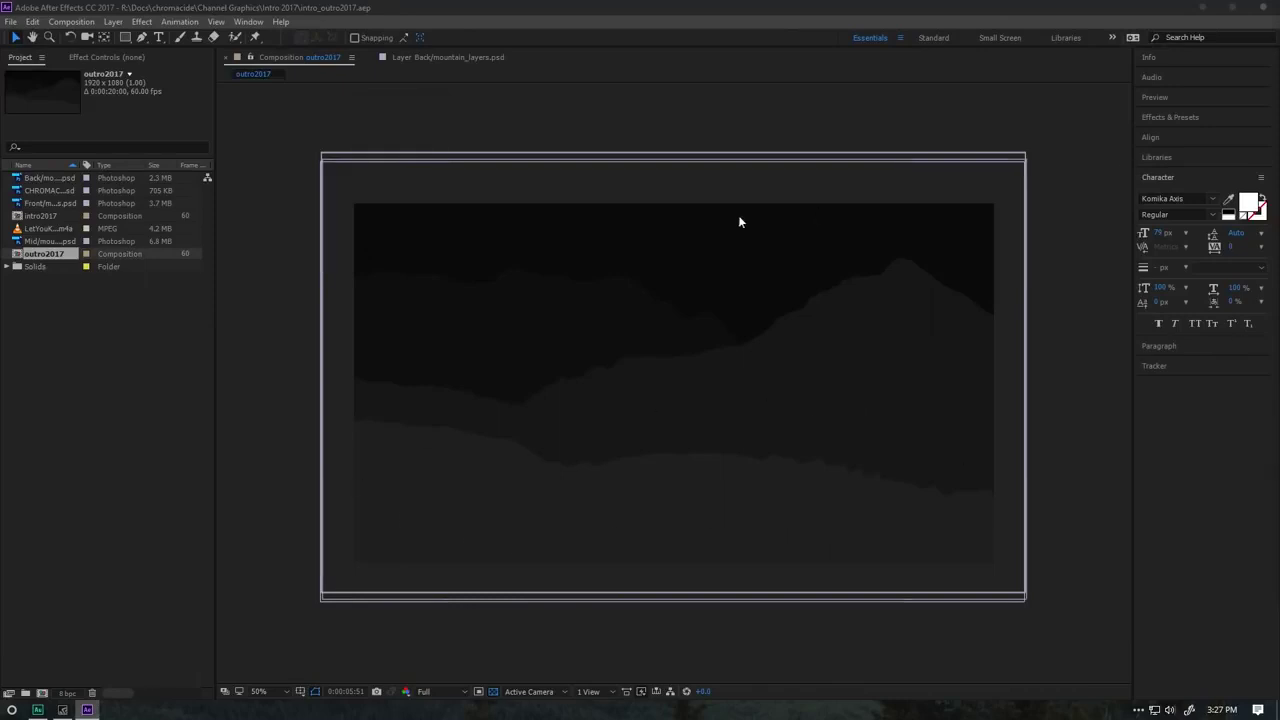
# In the Previews preferences' GPU information, enable the untested, unsupported GPU for CUDA acceleration and set ray-tracing to GPU (unsupported)
pyautogui.click(42, 26)
pyautogui.moveTo(138, 392)
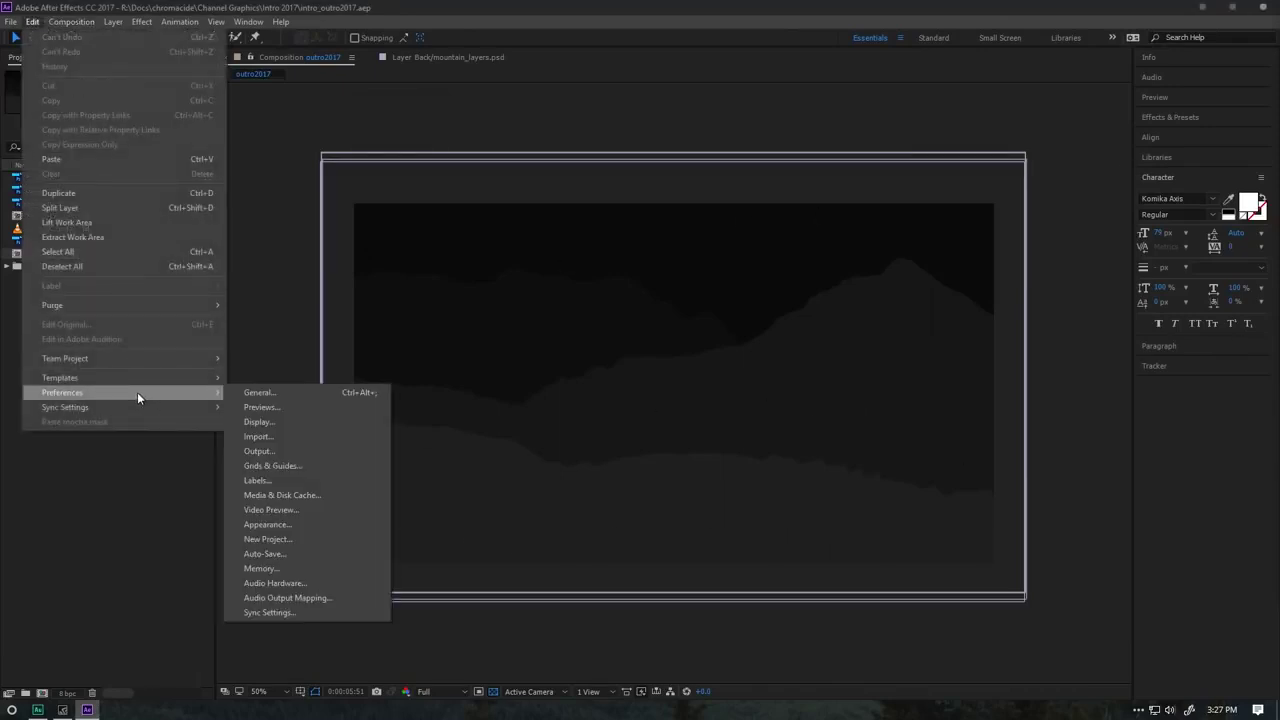
pyautogui.click(251, 421)
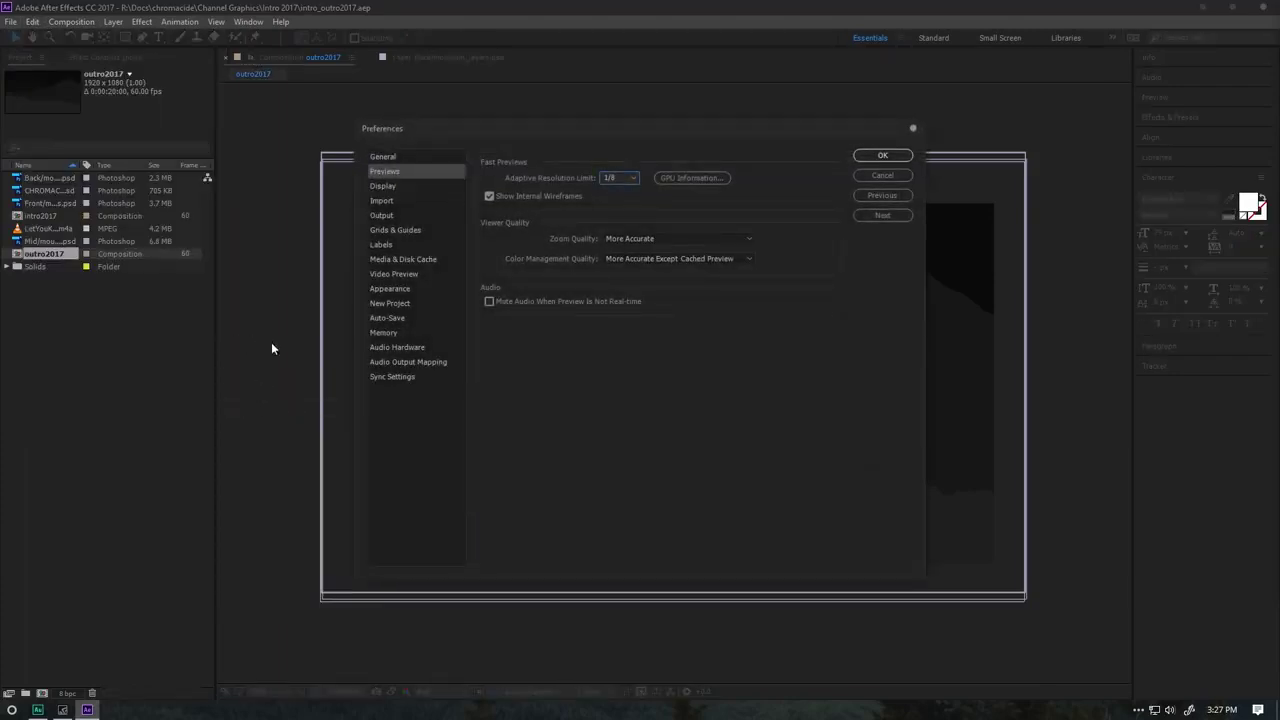
pyautogui.click(692, 182)
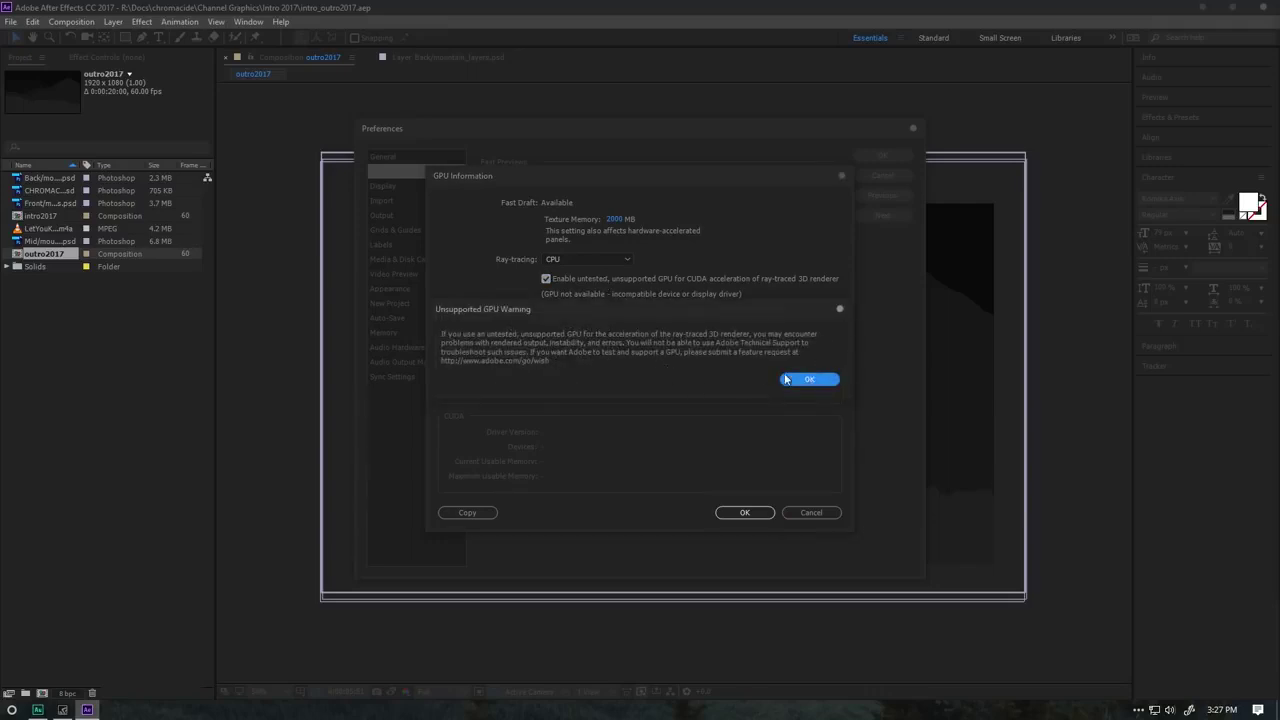
pyautogui.click(808, 380)
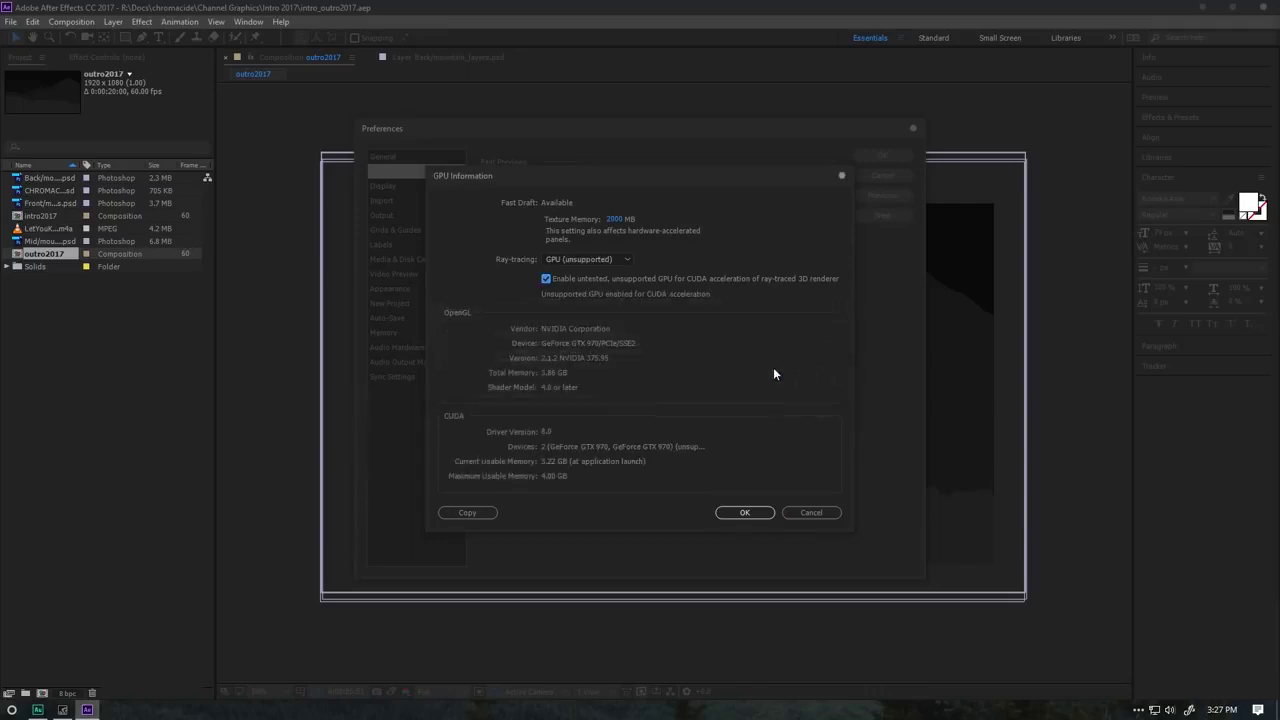
pyautogui.click(584, 260)
pyautogui.click(589, 274)
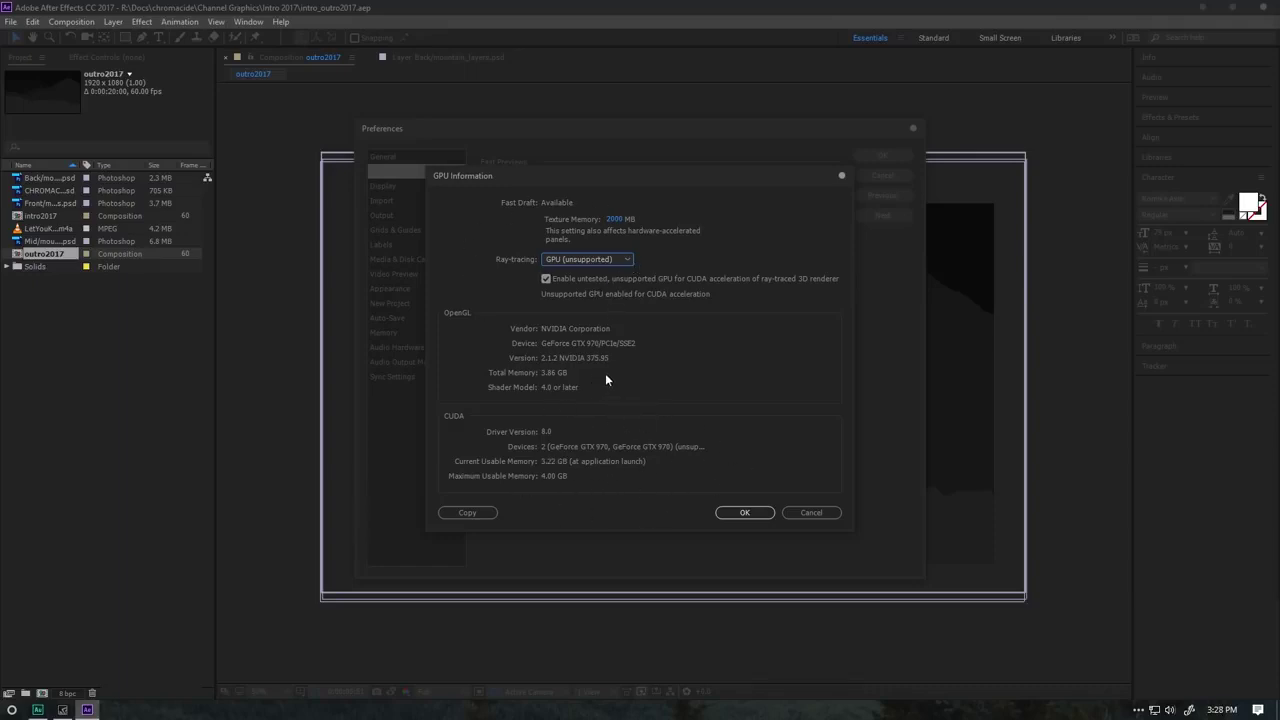
pyautogui.click(741, 515)
pyautogui.click(886, 160)
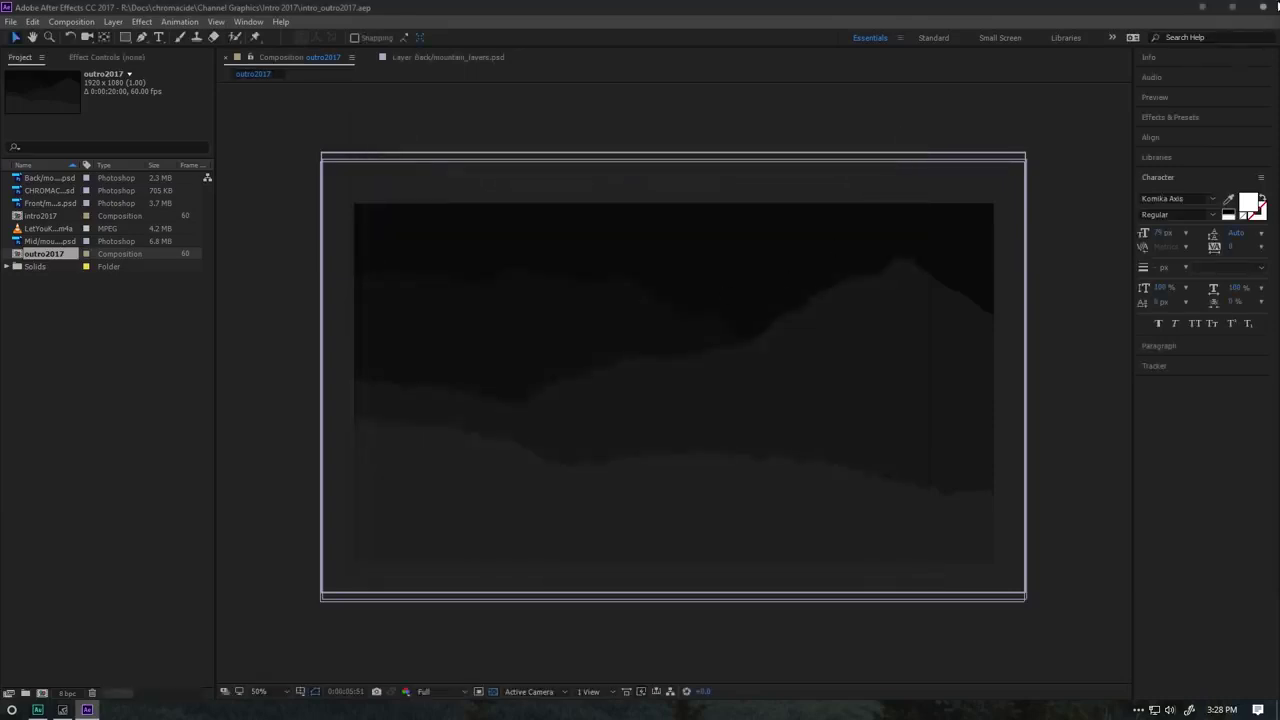
# Close After Effects and open a File Explorer window
pyautogui.click(1262, 7)
pyautogui.click(11, 709)
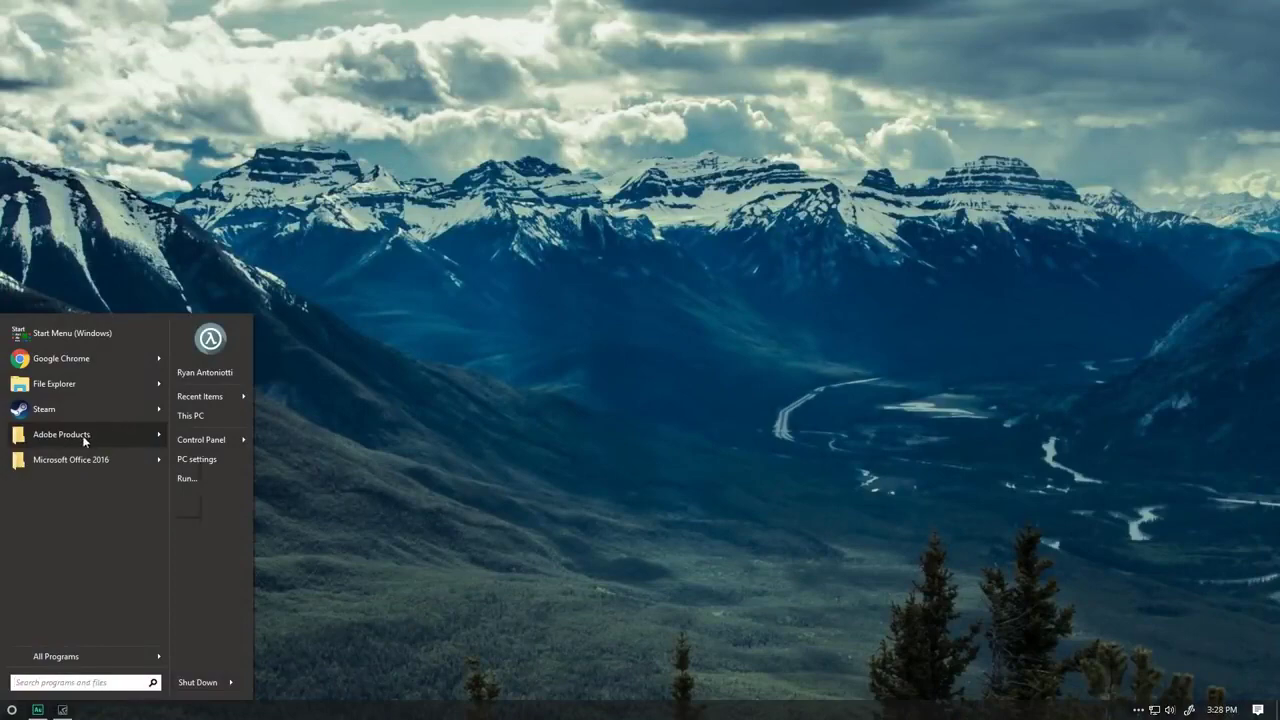
pyautogui.click(54, 385)
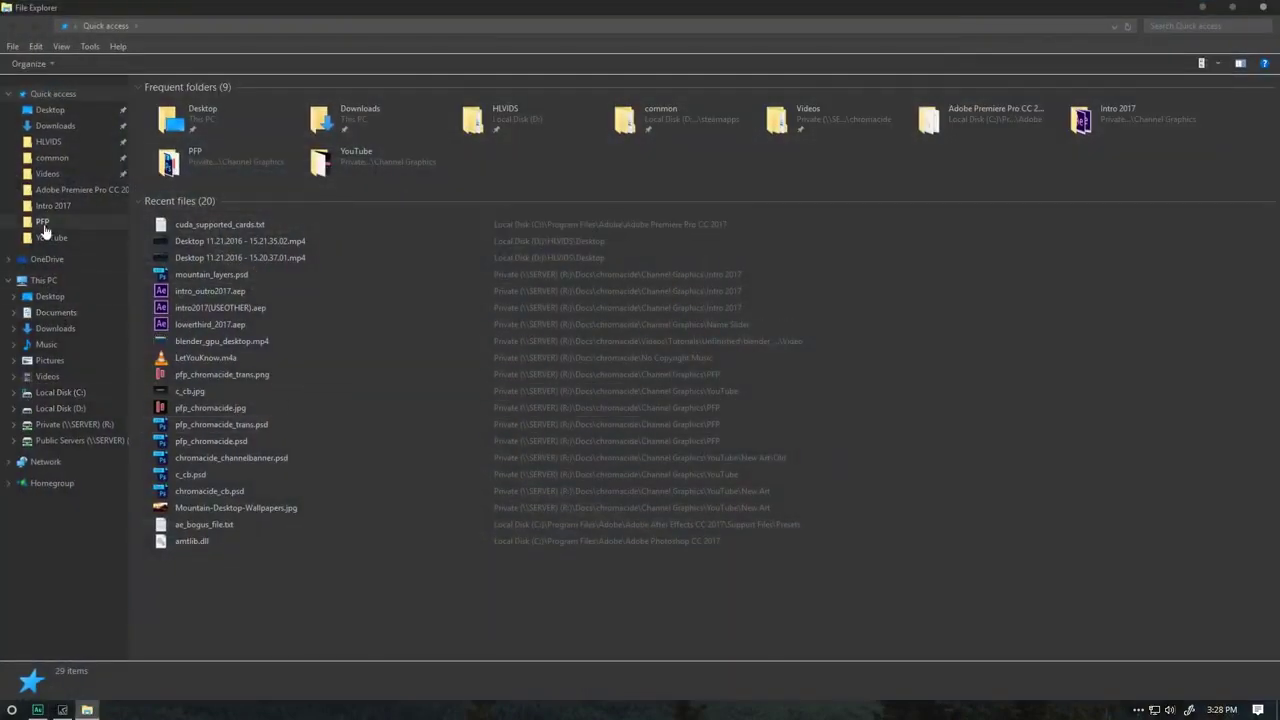
# Browse to C:\Program Files\Adobe\Adobe After Effects CC 2017\Support Files and locate raytracer_supported_cards.txt
pyautogui.click(46, 283)
pyautogui.doubleClick(214, 174)
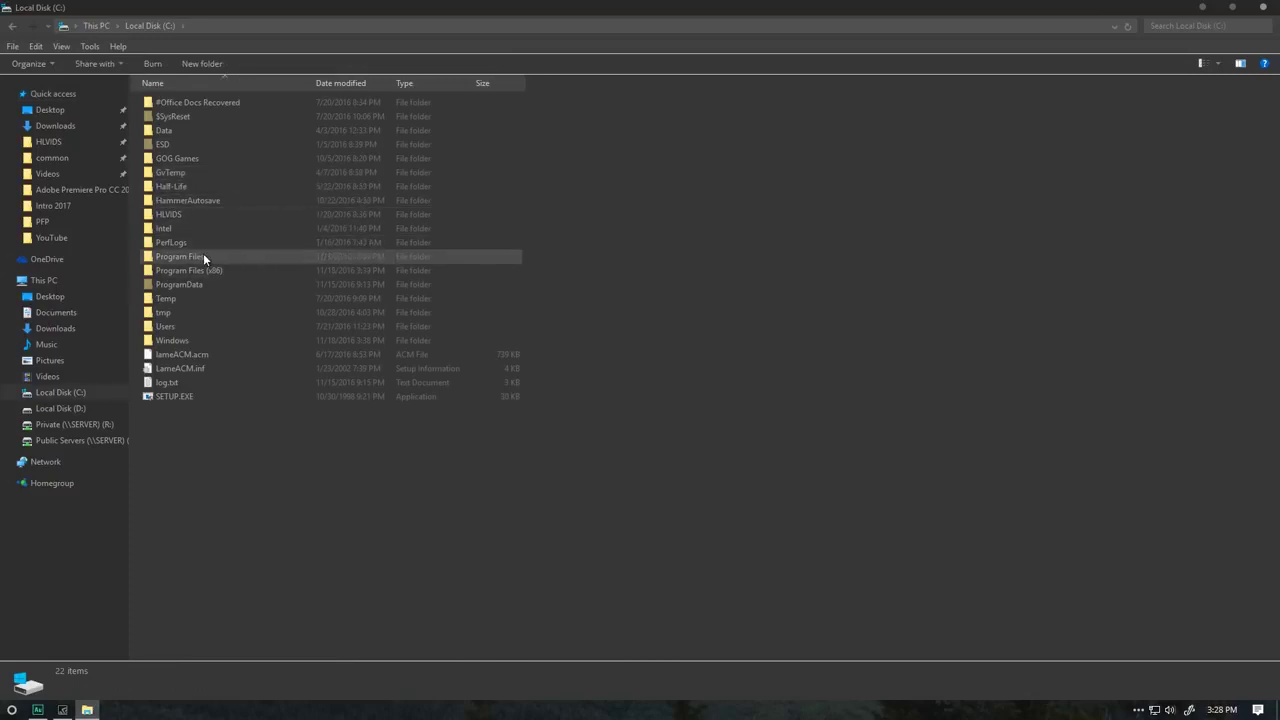
pyautogui.doubleClick(203, 256)
pyautogui.doubleClick(207, 101)
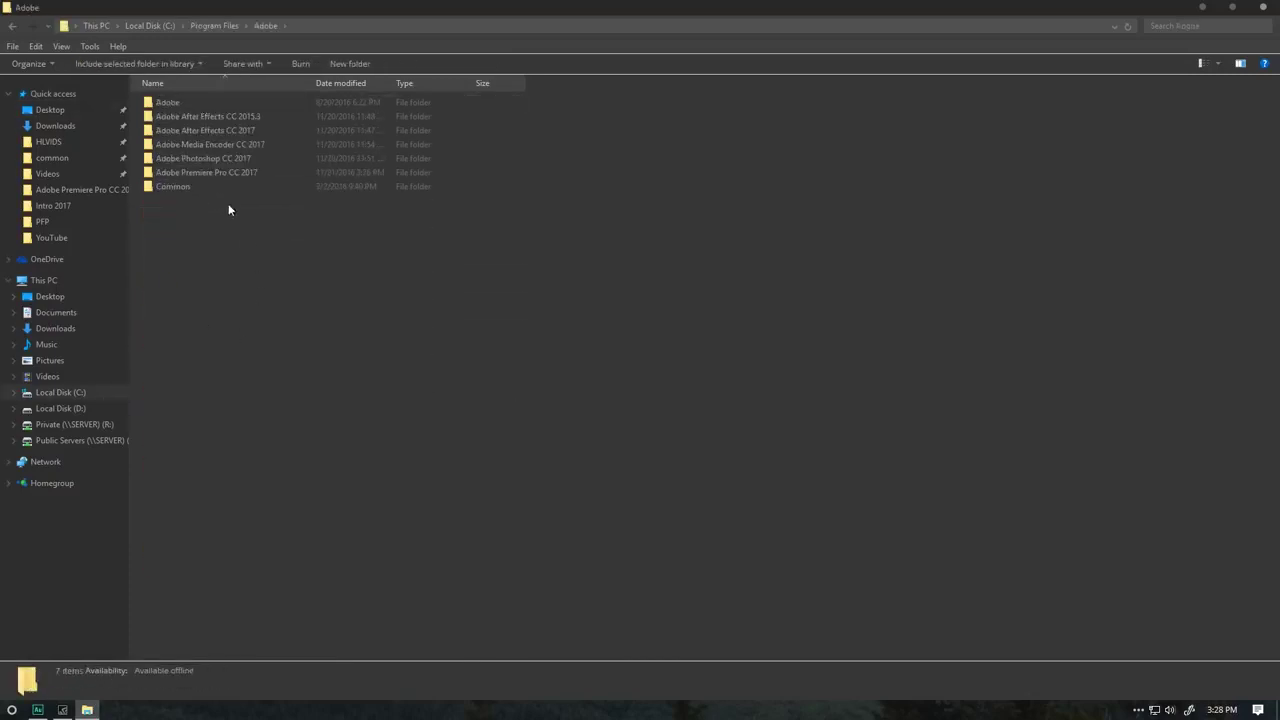
pyautogui.doubleClick(224, 132)
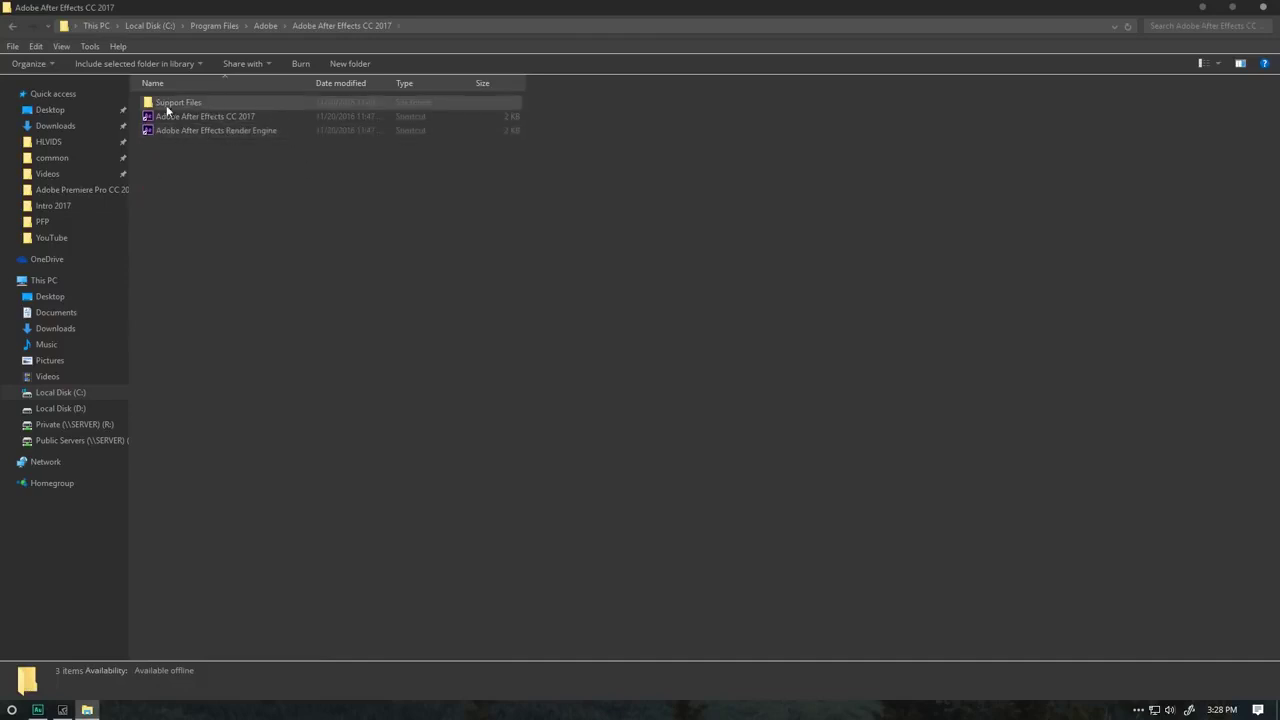
pyautogui.doubleClick(190, 104)
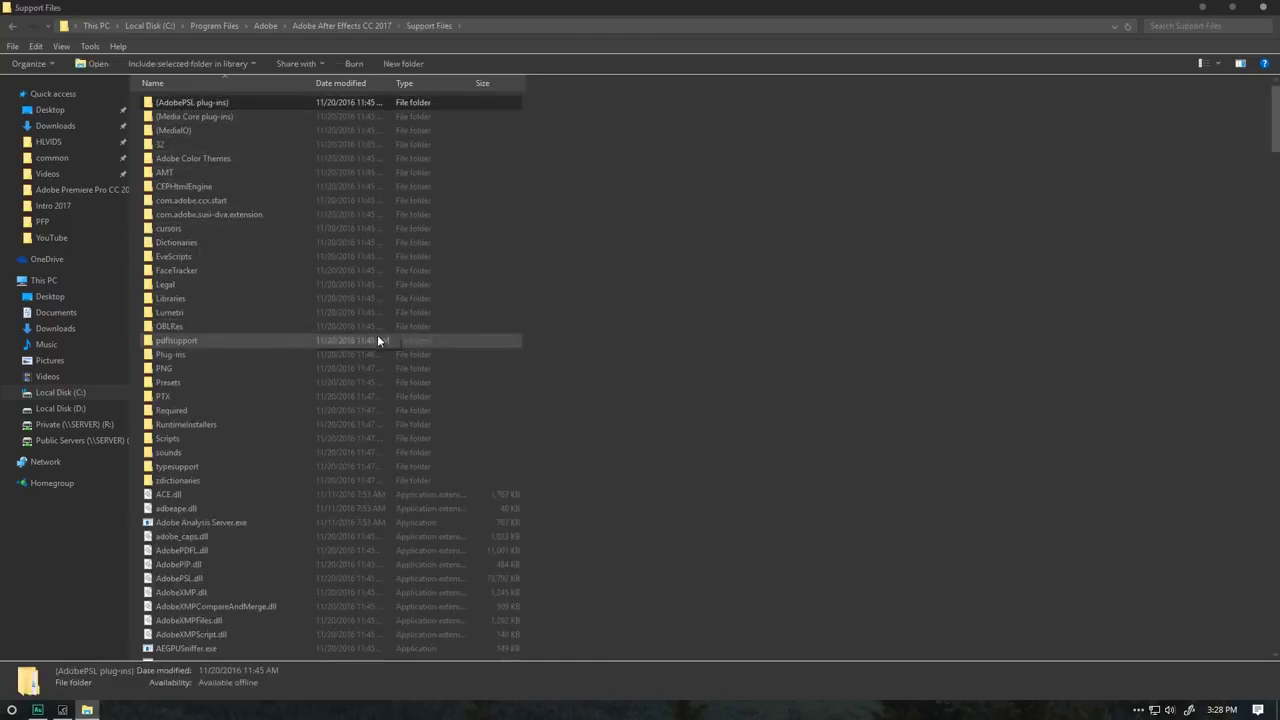
pyautogui.scroll(-20, 380, 345)
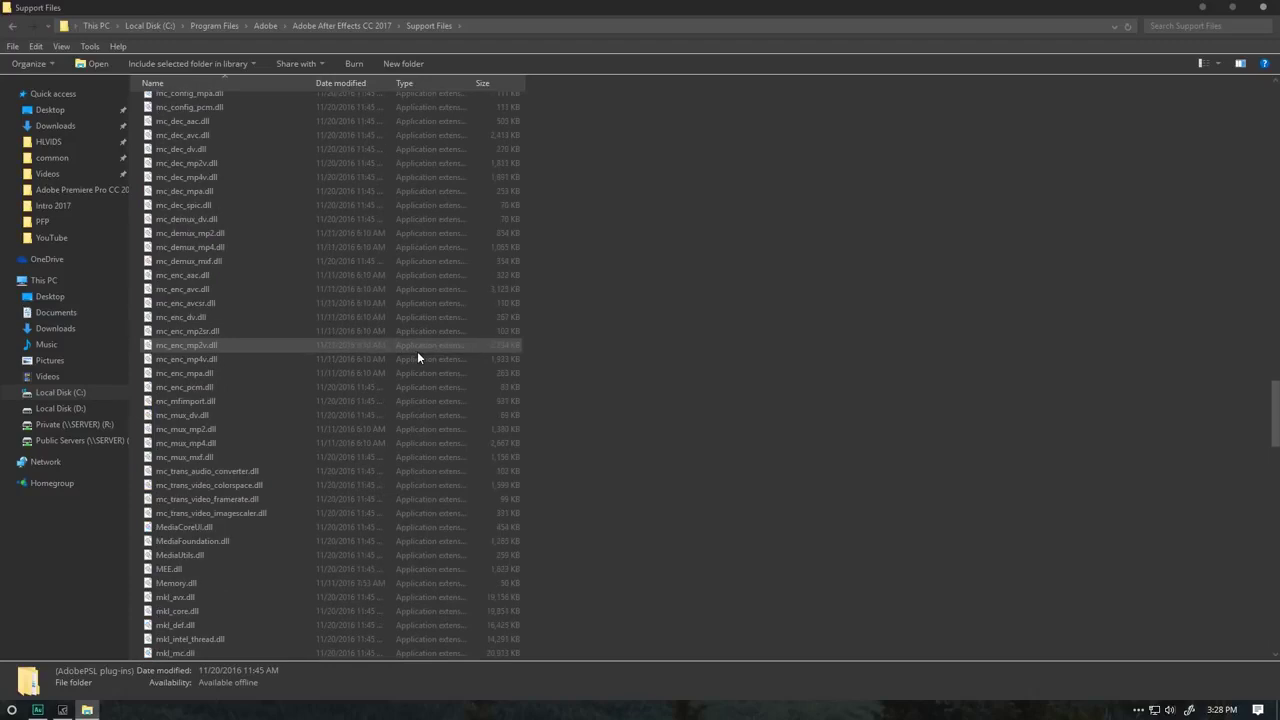
pyautogui.scroll(-20, 420, 352)
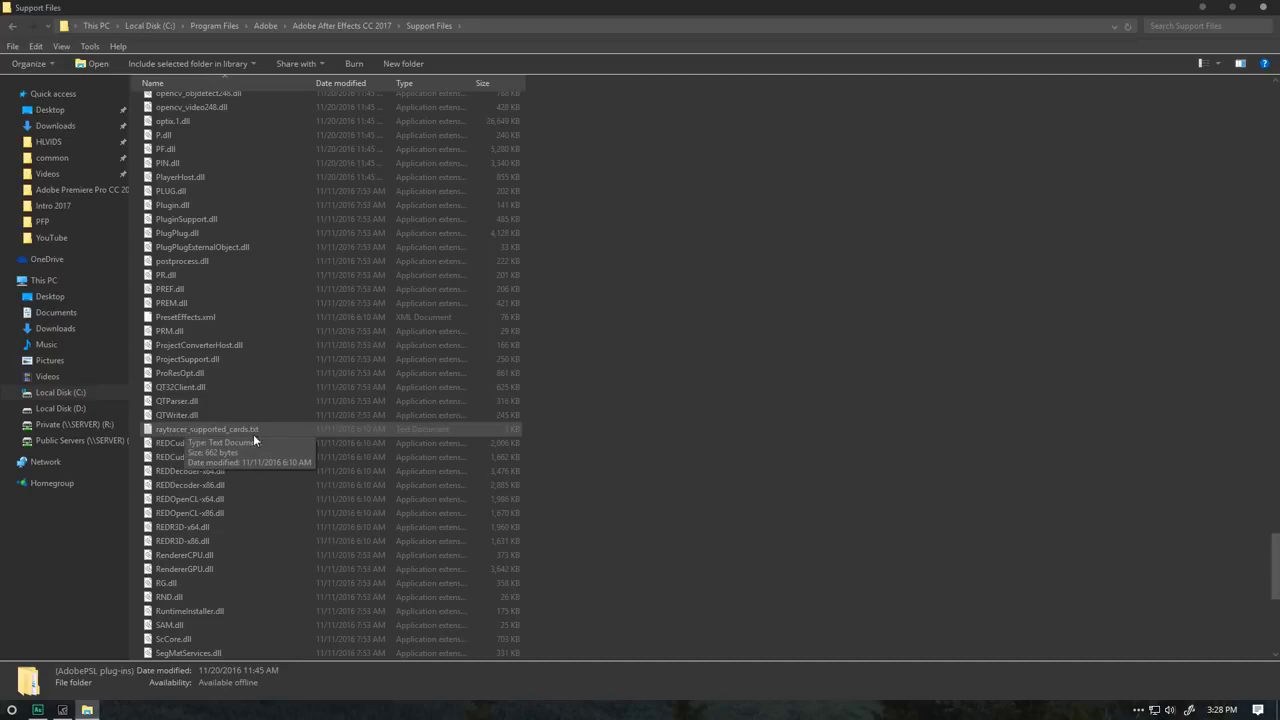
pyautogui.rightClick(604, 411)
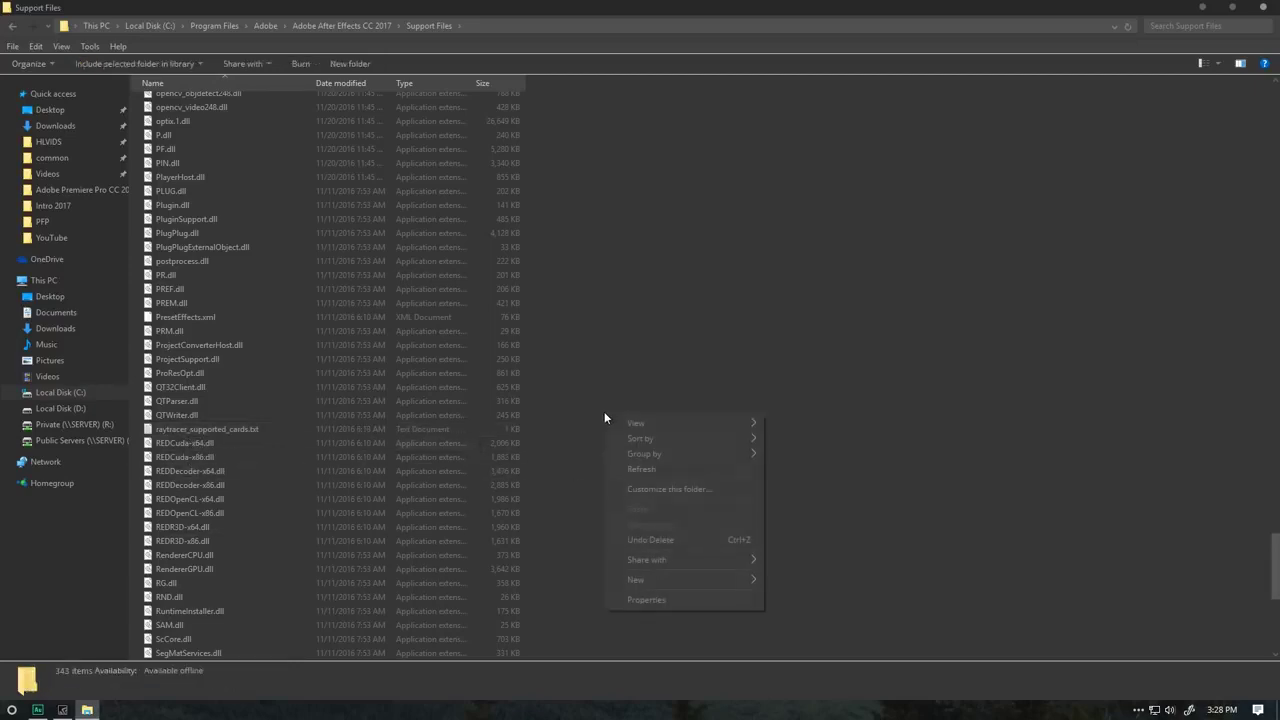
pyautogui.moveTo(646, 582)
pyautogui.click(583, 331)
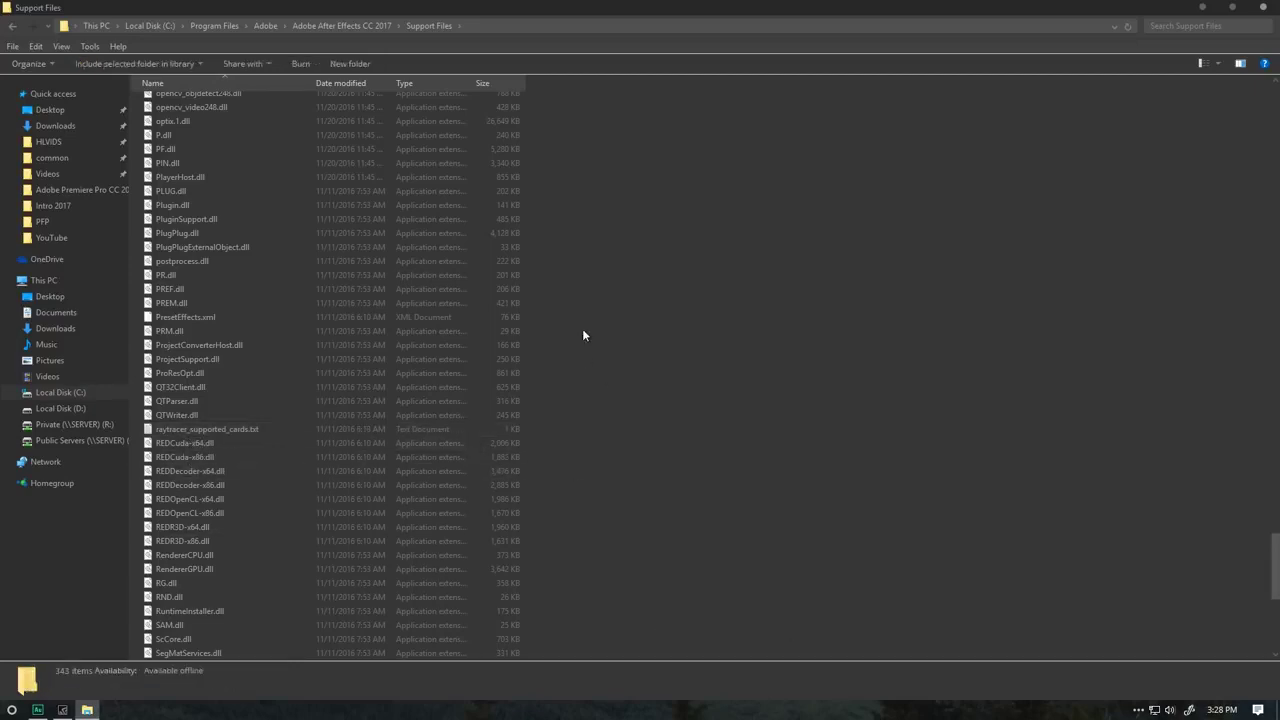
pyautogui.moveTo(180, 443); pyautogui.dragTo(163, 440)
pyautogui.doubleClick(360, 8)
pyautogui.doubleClick(426, 50)
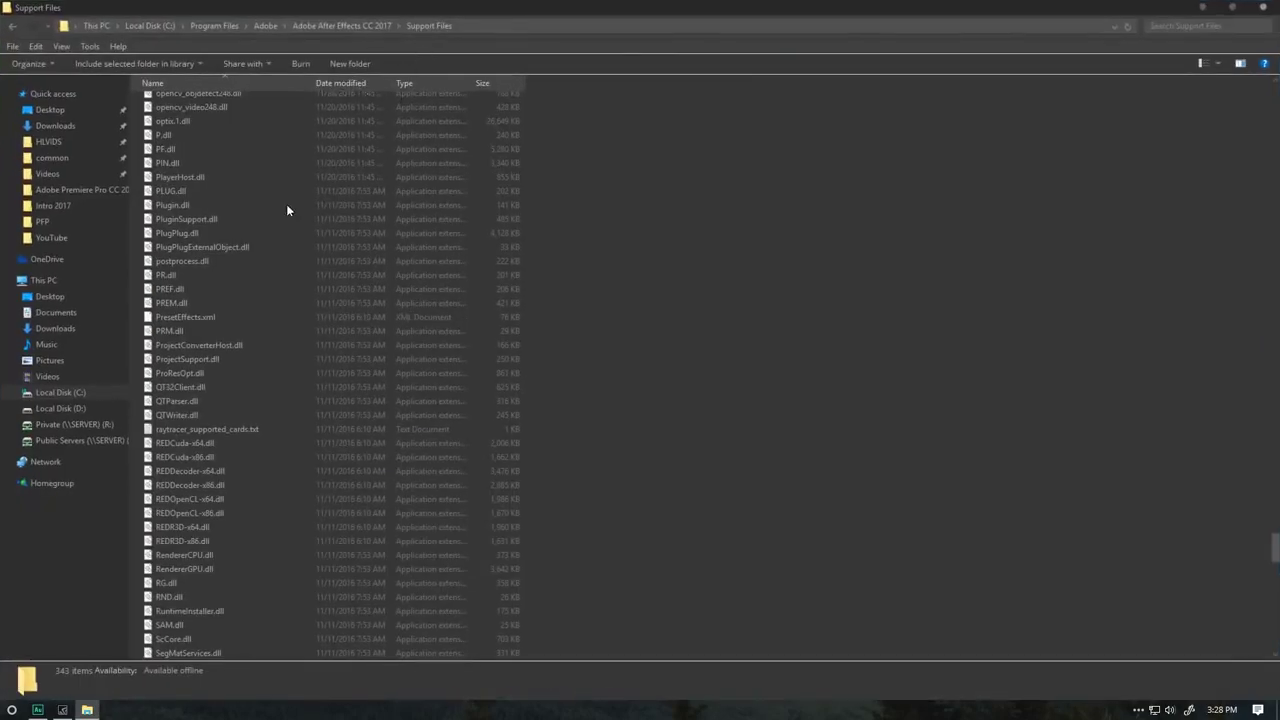
# Open raytracer_supported_cards.txt and look through its list of supported graphics cards
pyautogui.doubleClick(202, 428)
pyautogui.moveTo(543, 156); pyautogui.dragTo(408, 589)
pyautogui.click(603, 380)
pyautogui.scroll(2, 590, 368)
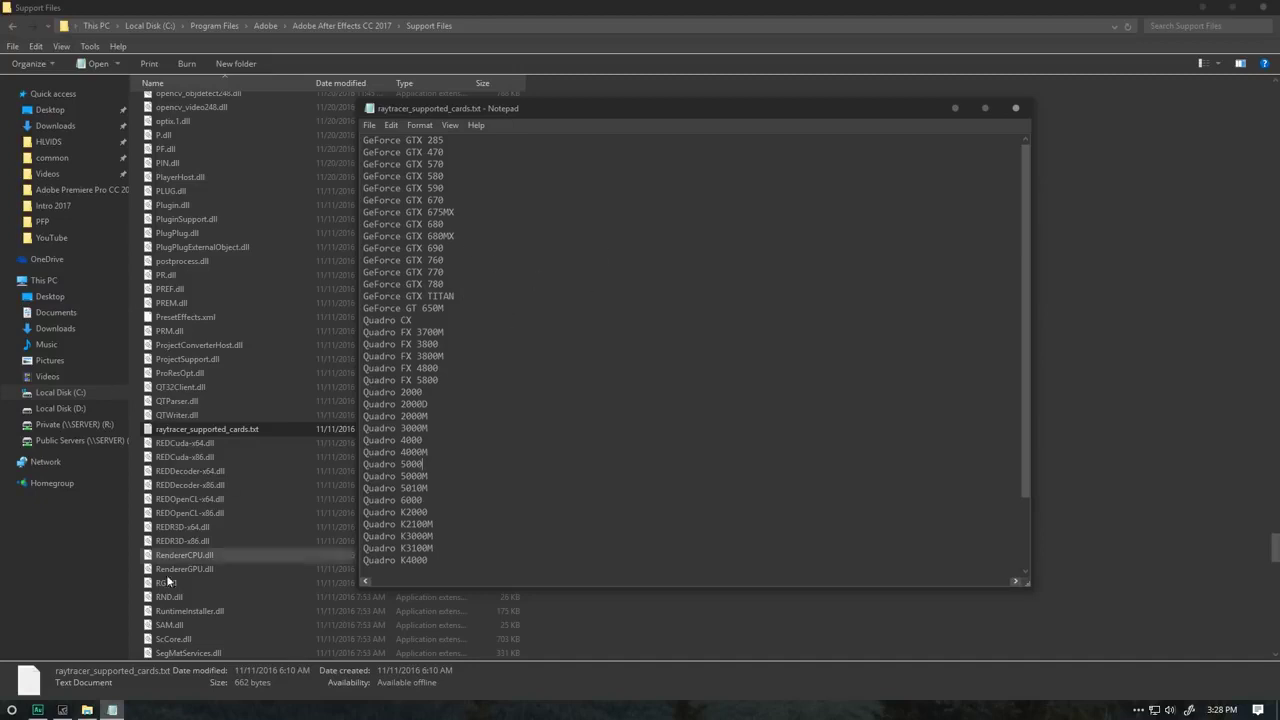
# Add the line "GeForce GTX 970" below GeForce GTX 780 in the card list, then save and close the file
pyautogui.click(474, 288)
pyautogui.press('Return')
pyautogui.write('GeFor')
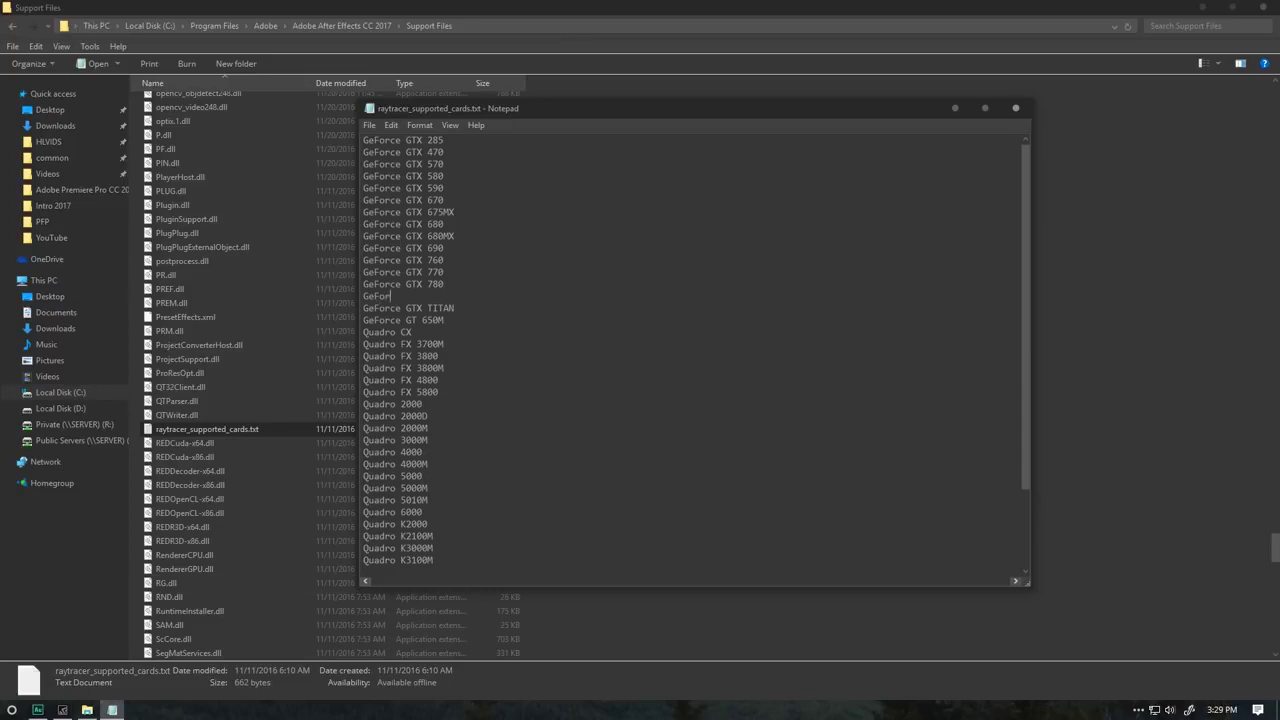
pyautogui.write('ce GTX 970')
pyautogui.click(367, 125)
pyautogui.click(390, 170)
pyautogui.click(1015, 107)
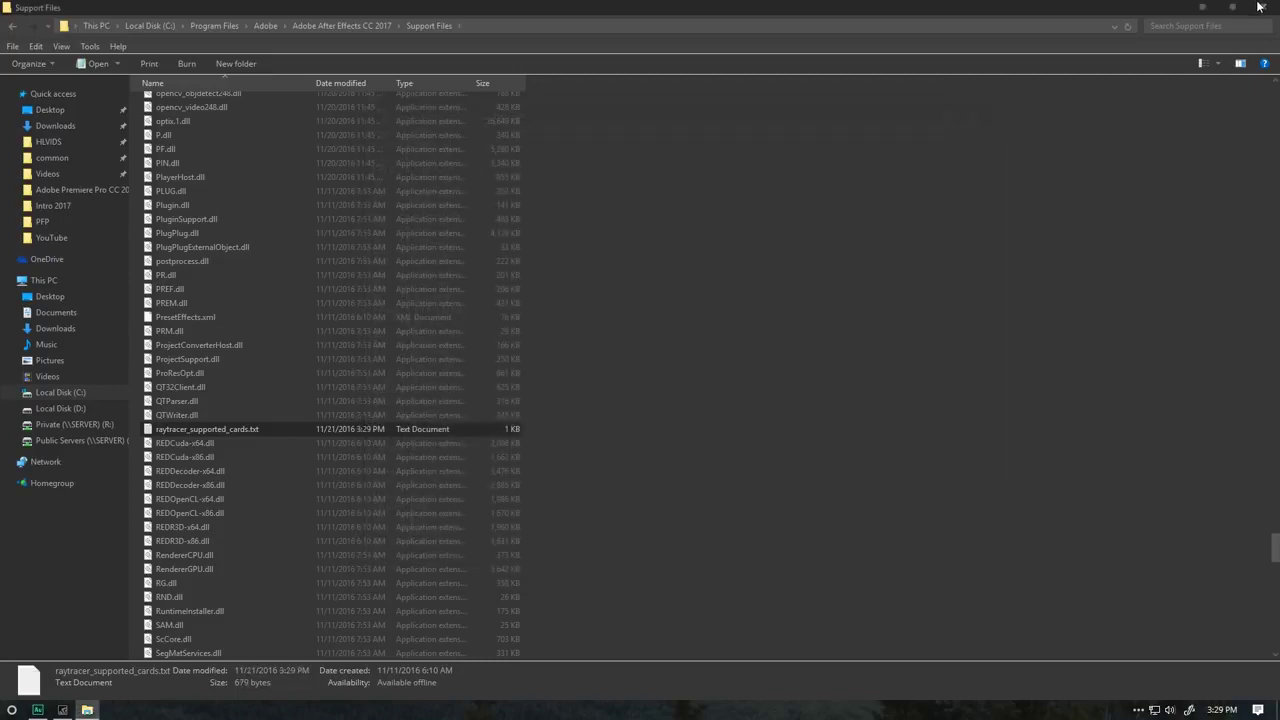
# Close the Support Files folder window and launch Adobe After Effects CC 2017
pyautogui.click(1262, 7)
pyautogui.press('super')
pyautogui.moveTo(109, 434)
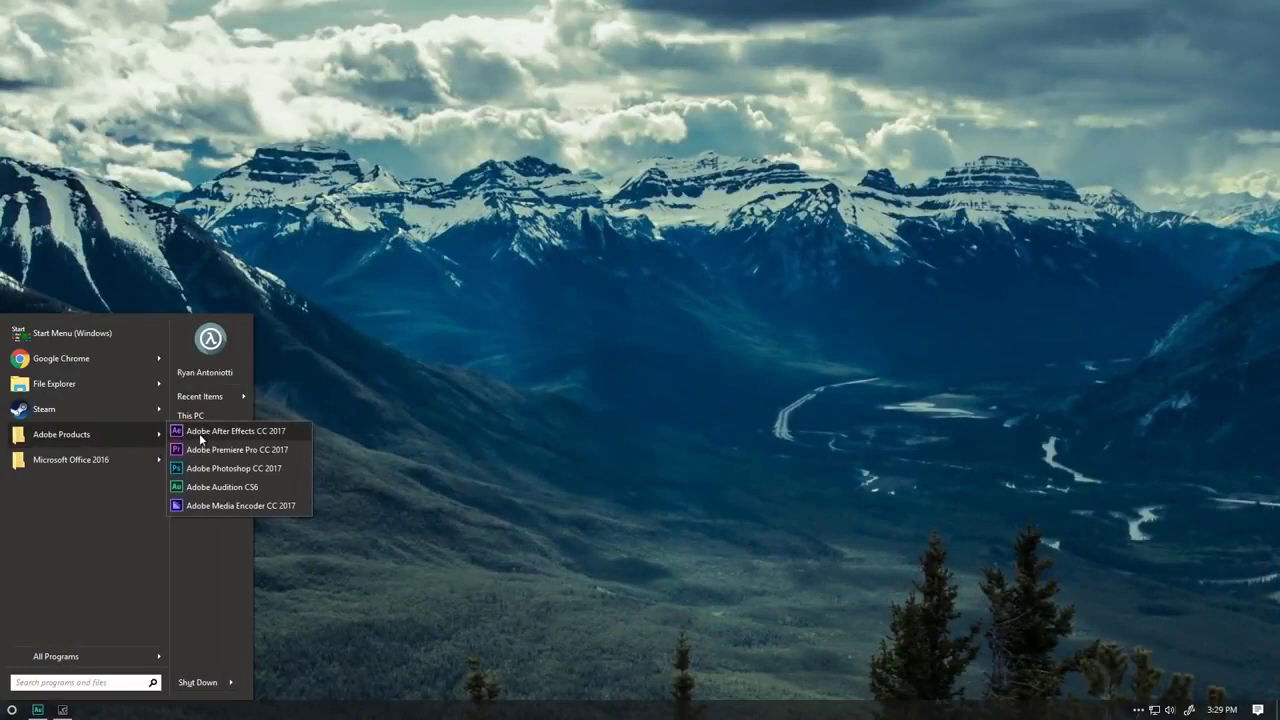
pyautogui.click(200, 432)
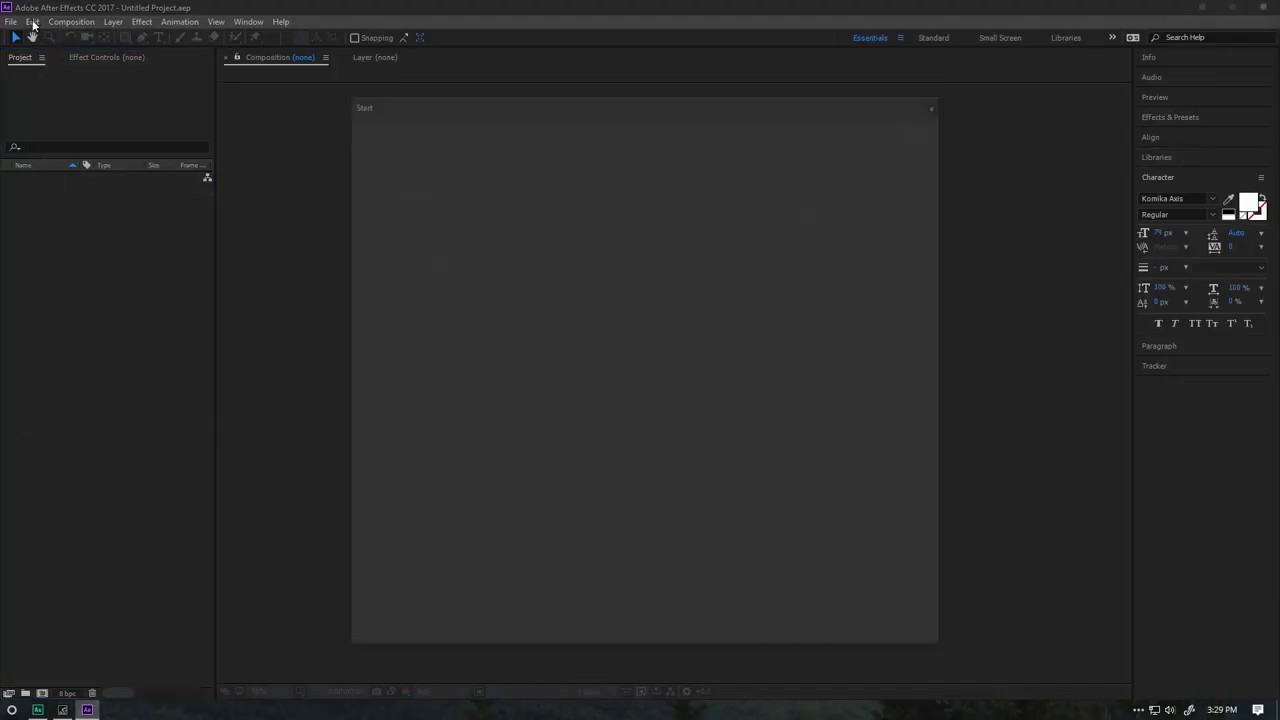
# Check the ray-tracing and CUDA settings in the Previews preferences' GPU information, accept the dialogs, and close After Effects
pyautogui.click(33, 22)
pyautogui.moveTo(223, 390)
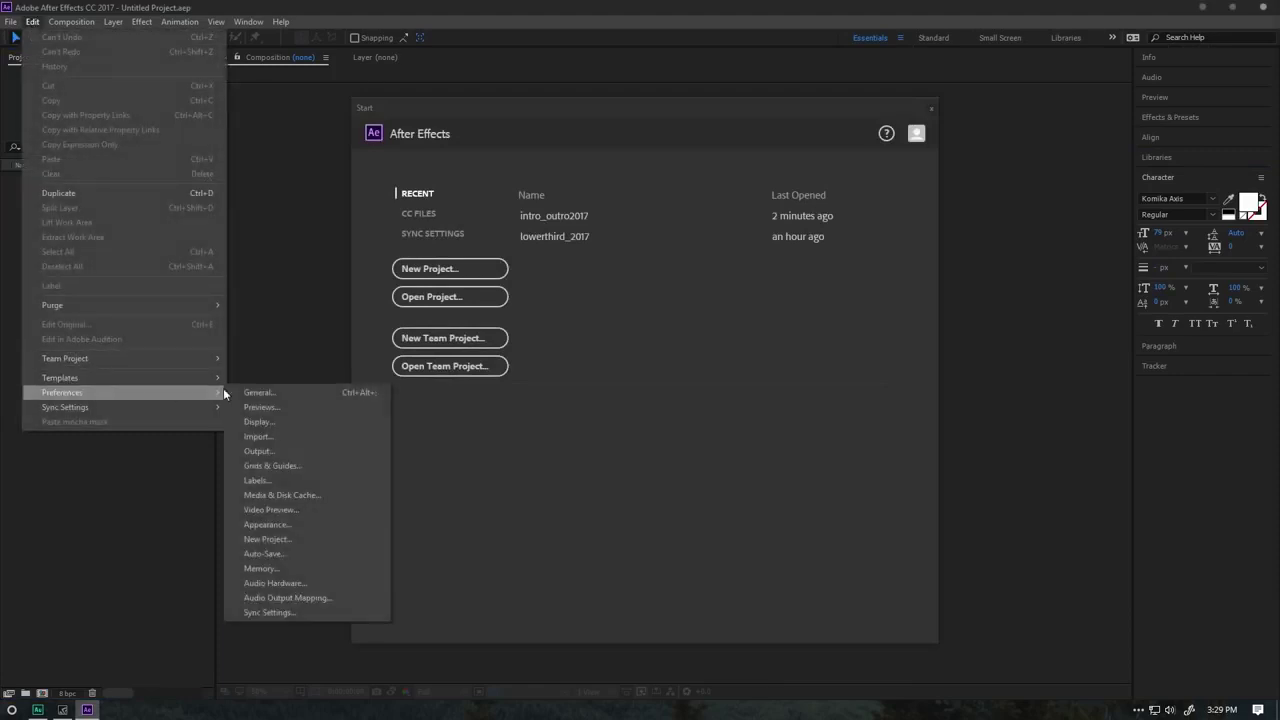
pyautogui.click(261, 406)
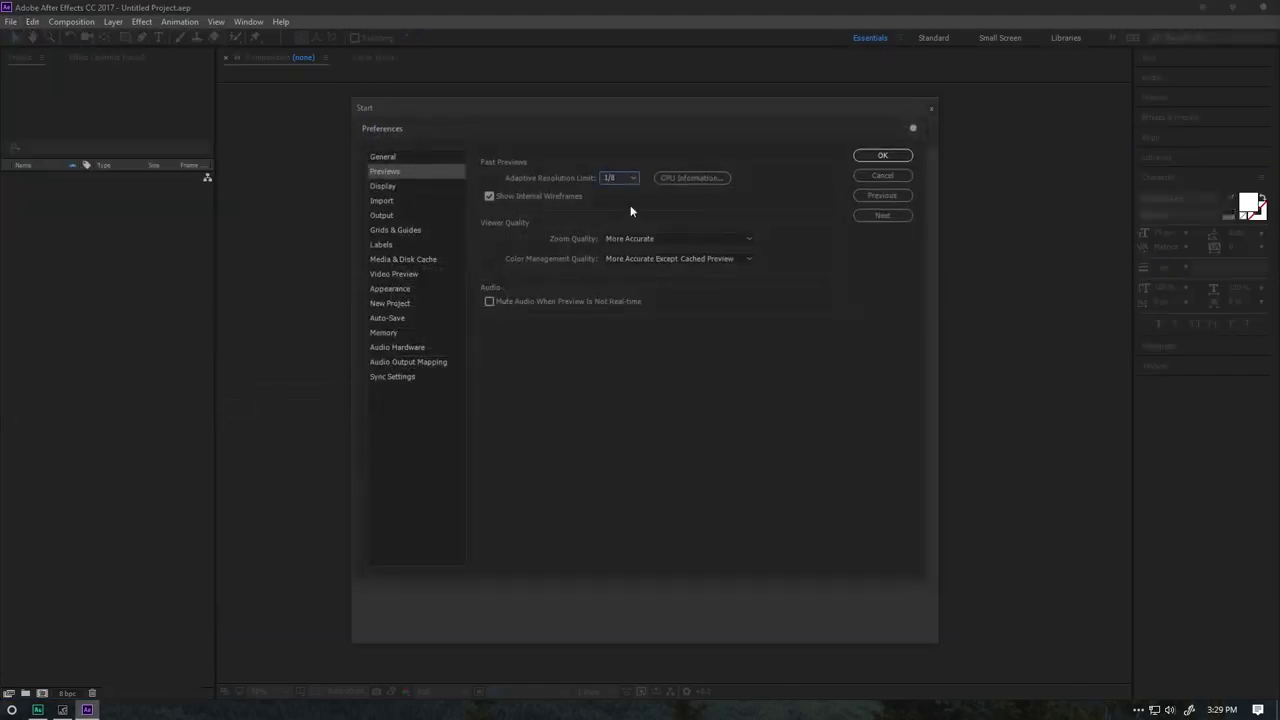
pyautogui.click(678, 177)
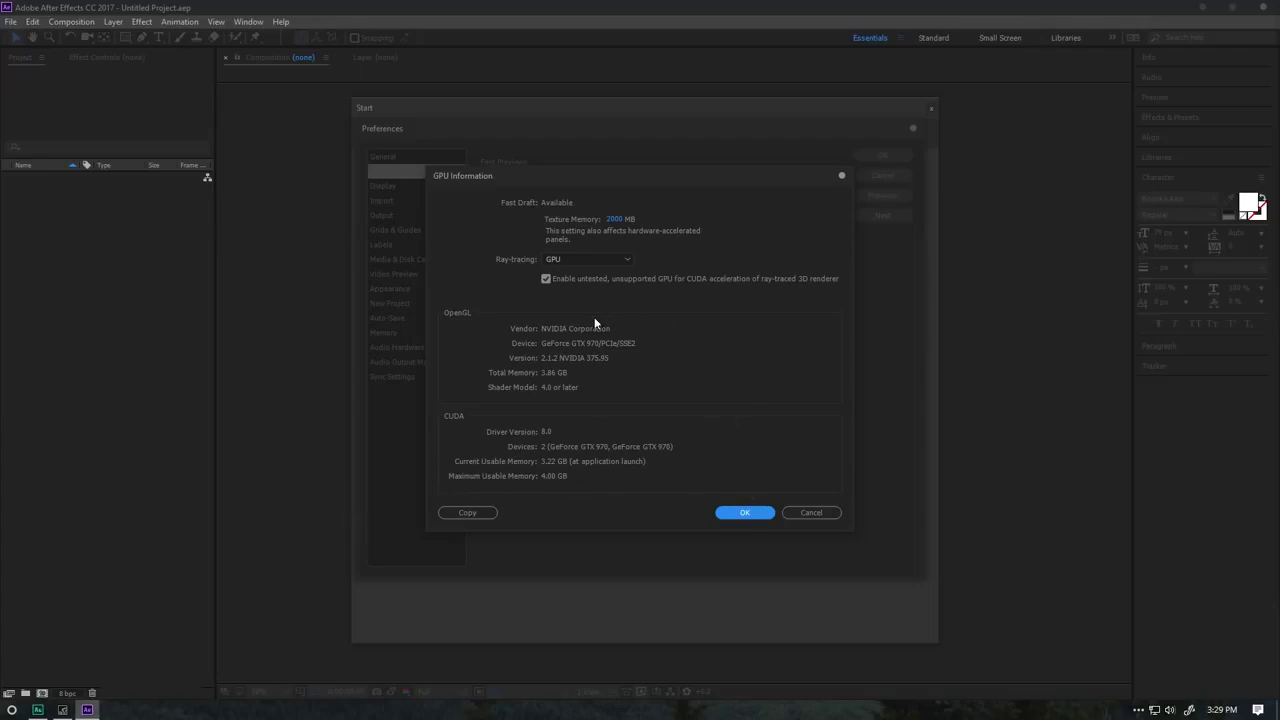
pyautogui.click(757, 512)
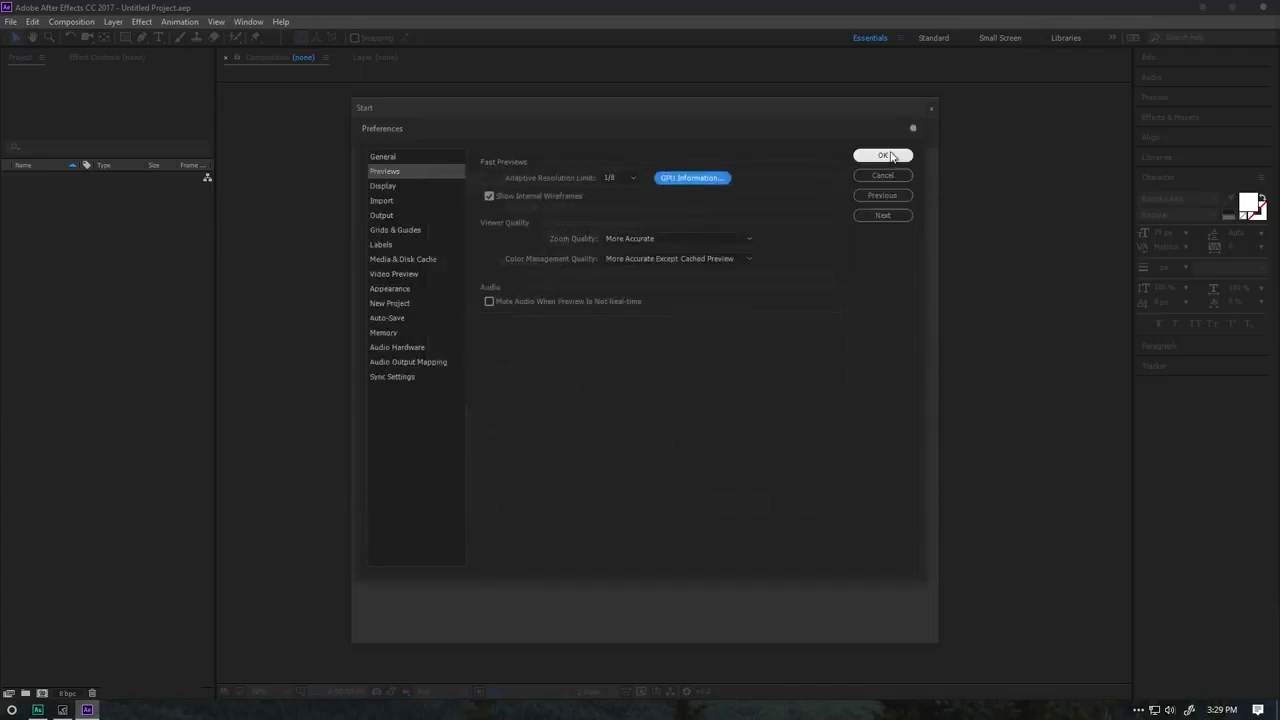
pyautogui.click(887, 156)
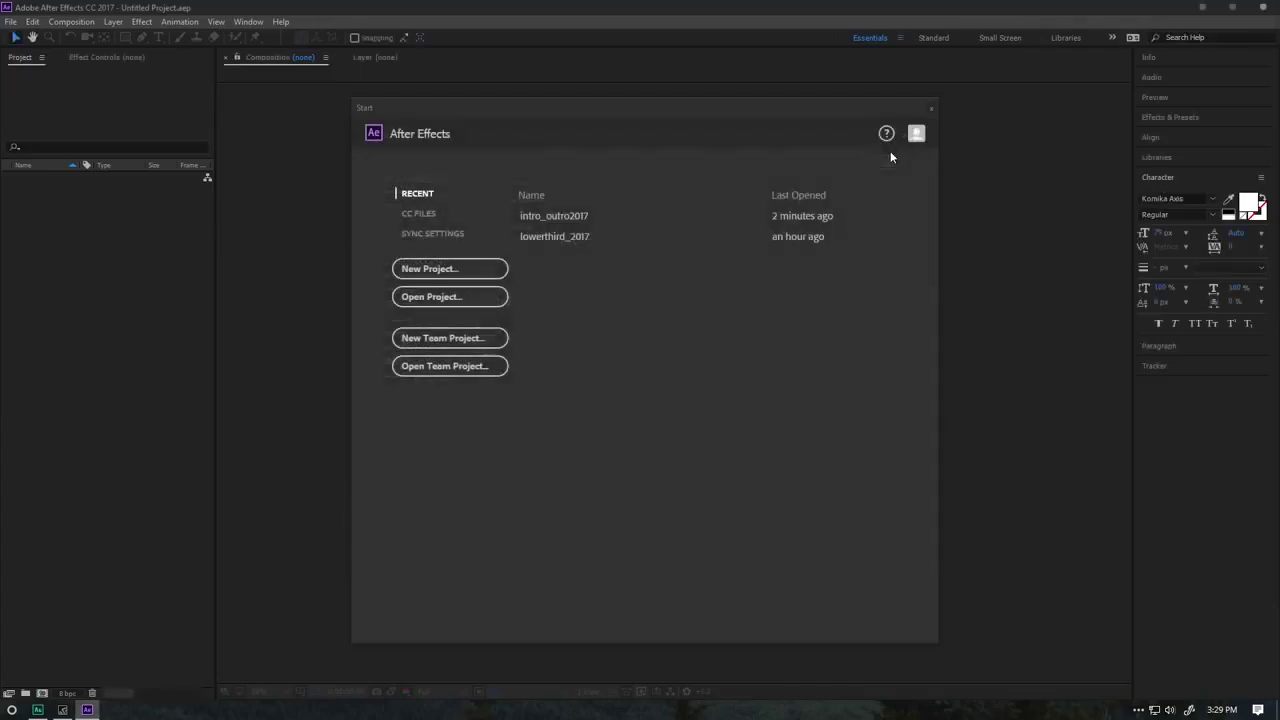
pyautogui.click(931, 110)
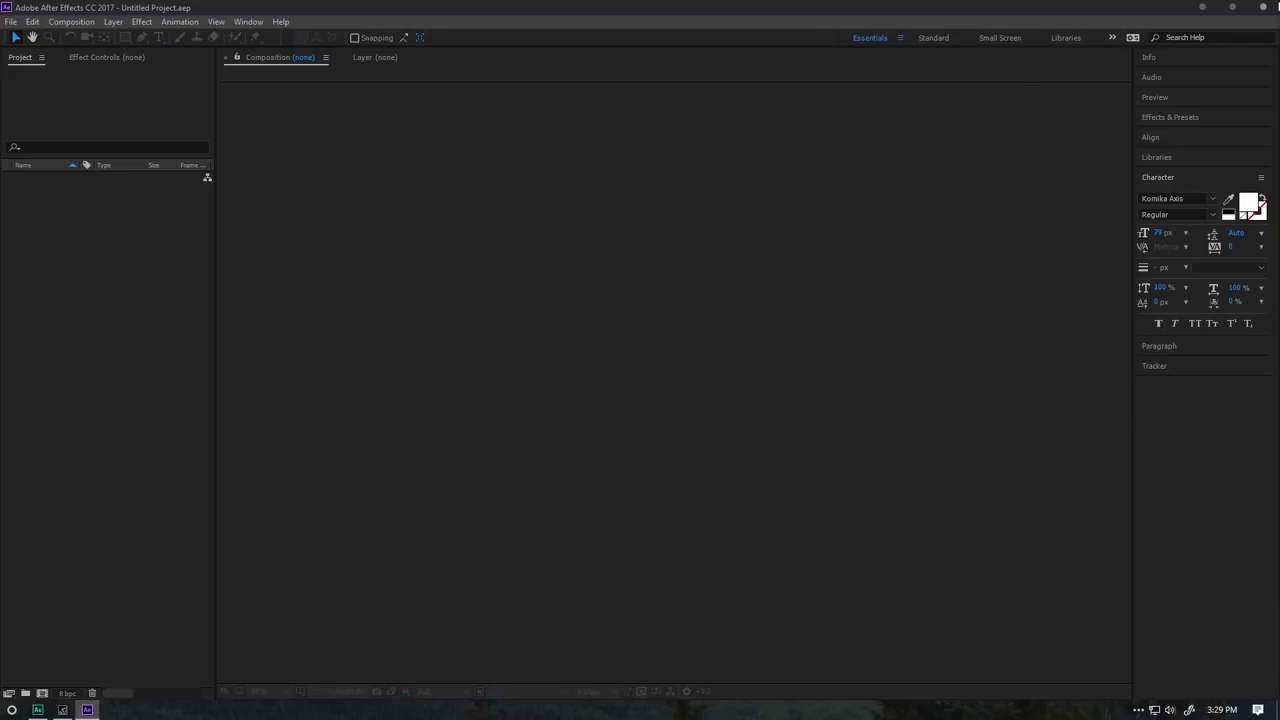
pyautogui.click(1270, 9)
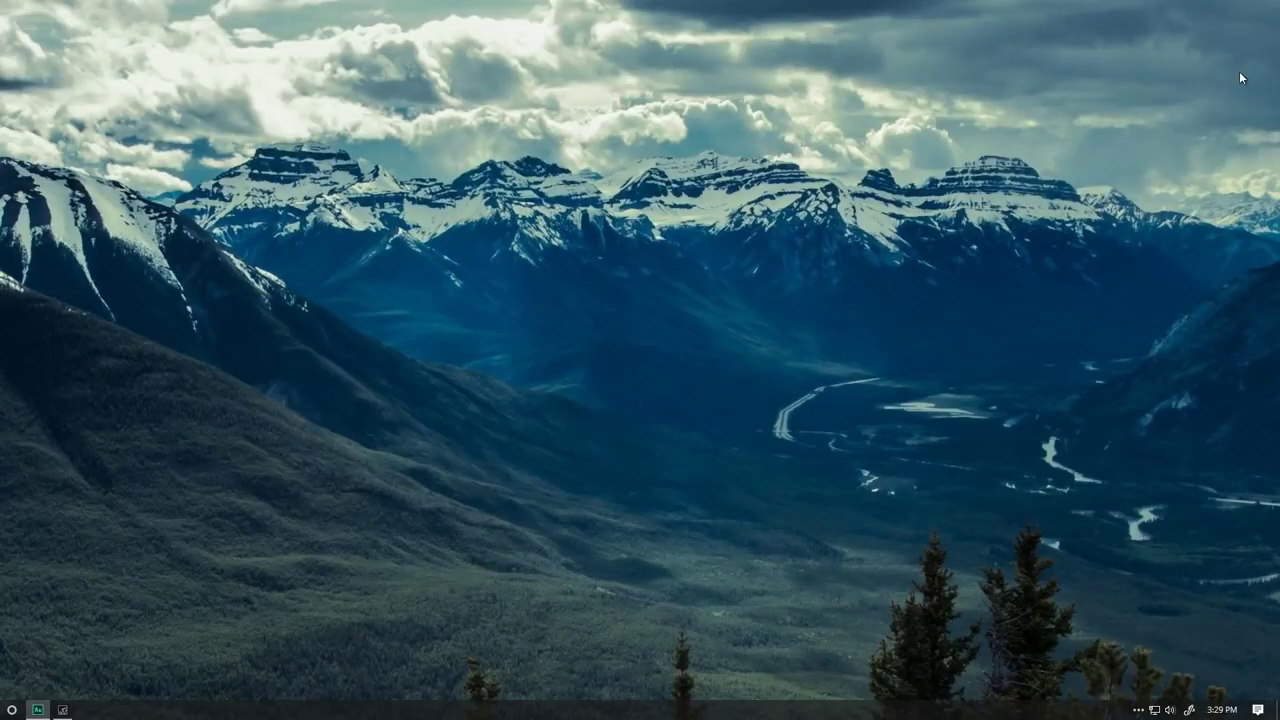